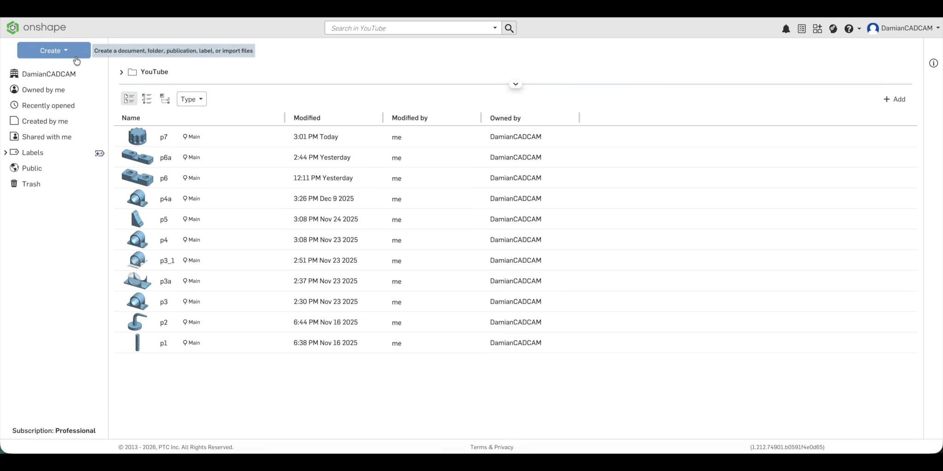
Create a new document named p7a in the YouTube folder.
click(52, 50)
click(59, 69)
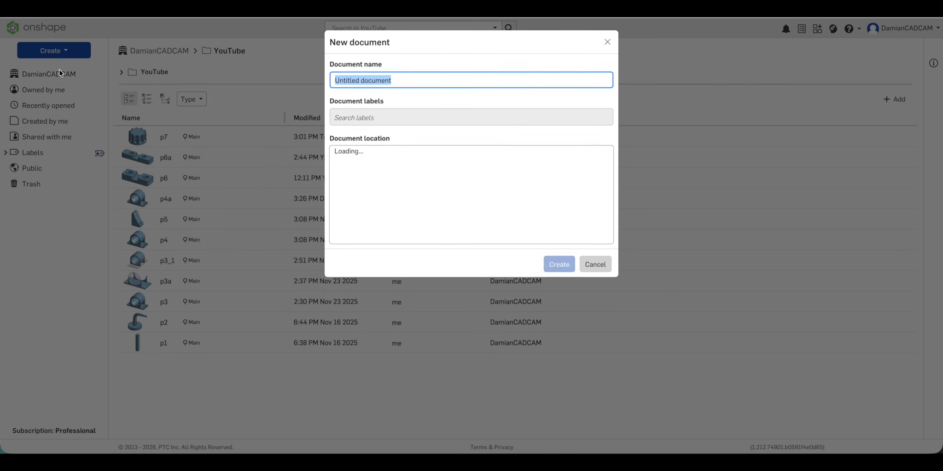
text(p7a)
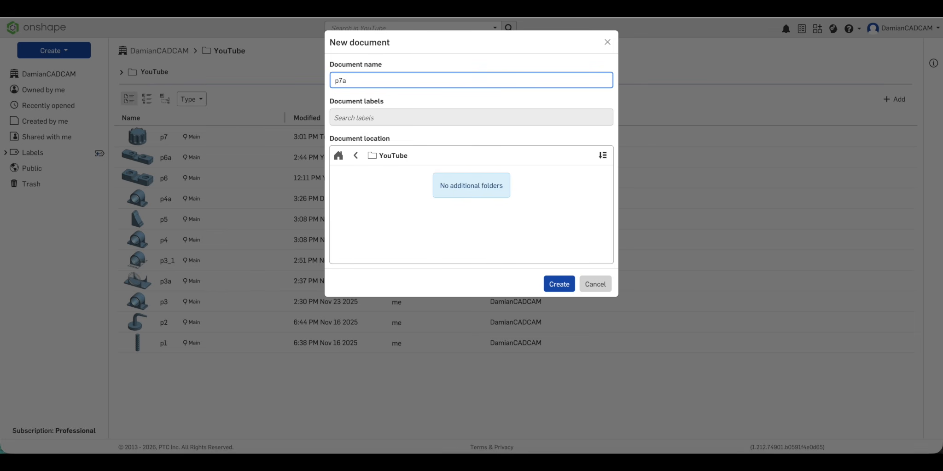
key(Return)
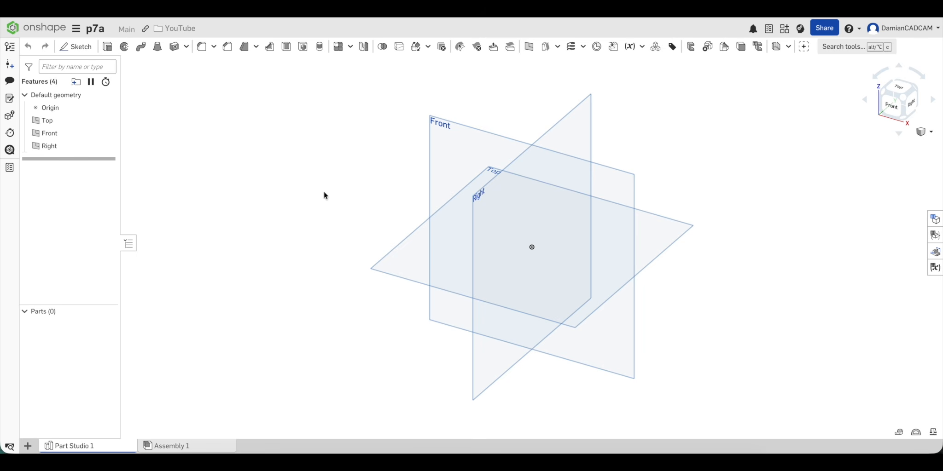
Sketch a circle of 50 mm diameter centred on the origin on the Top plane and finish the sketch.
click(422, 246)
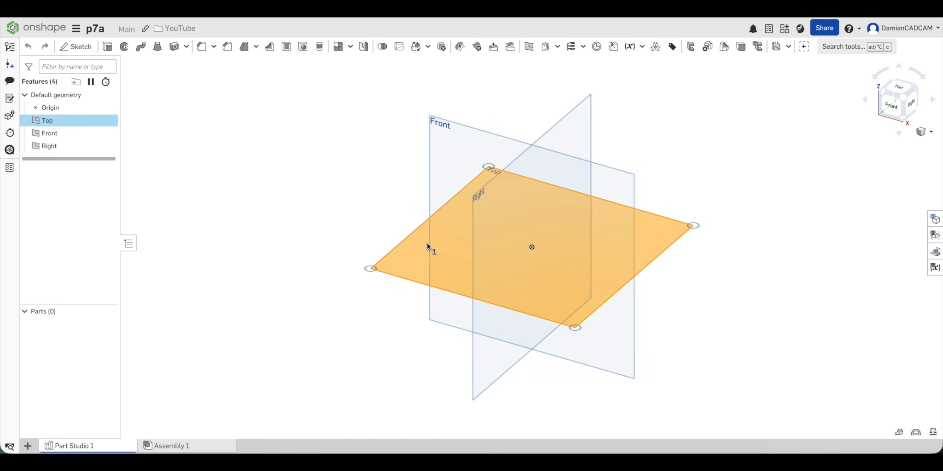
click(77, 48)
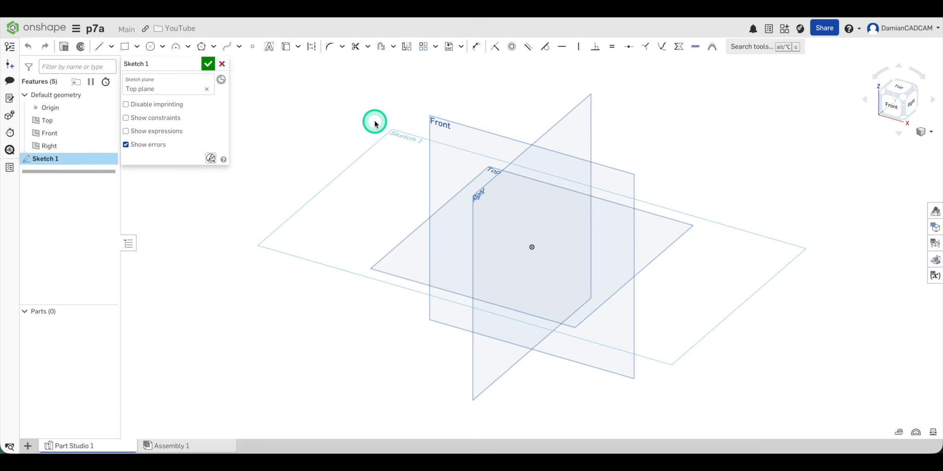
key(n)
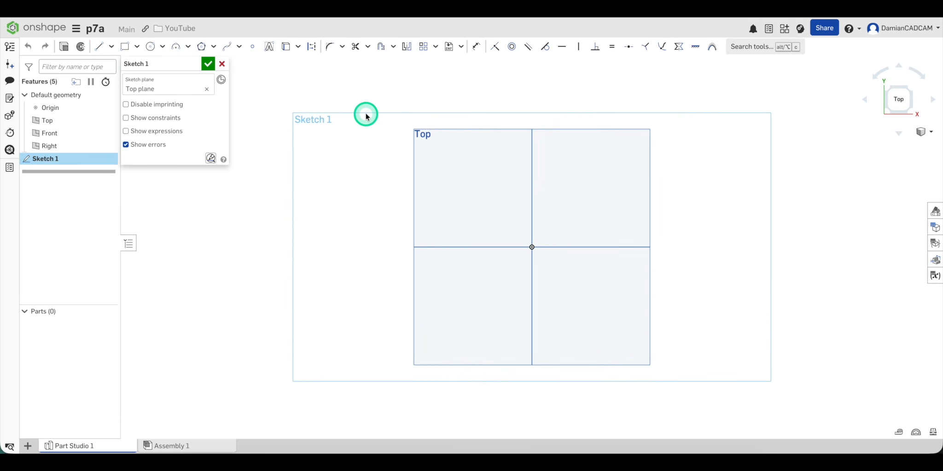
click(150, 48)
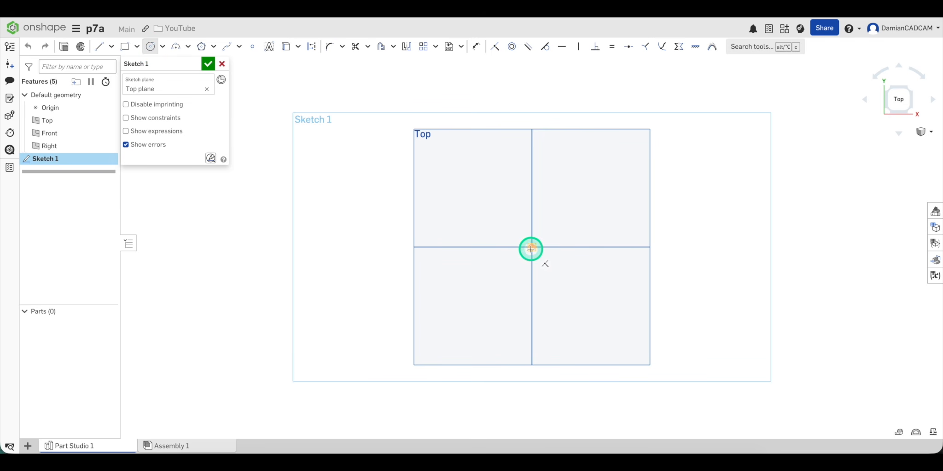
drag(532, 247, 560, 209)
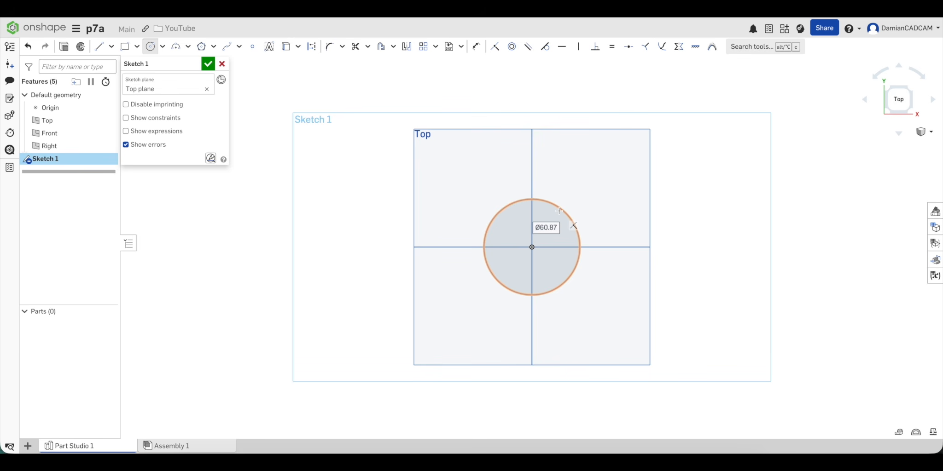
text(50)
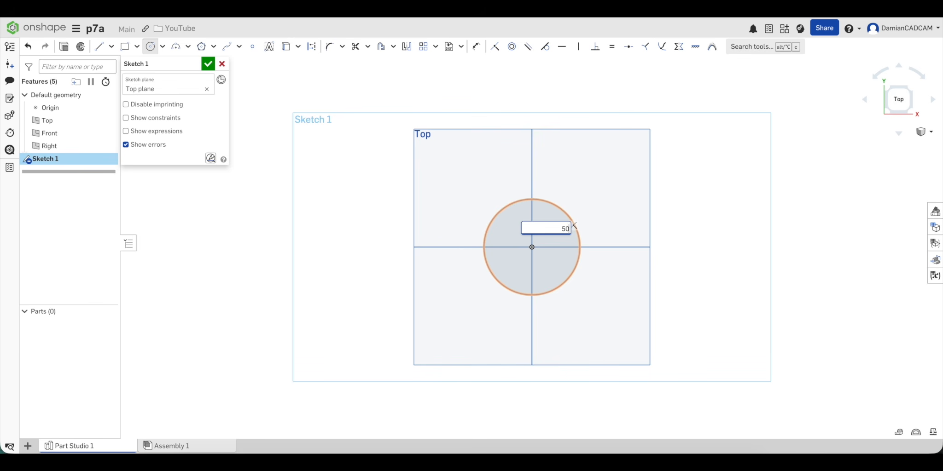
key(Return)
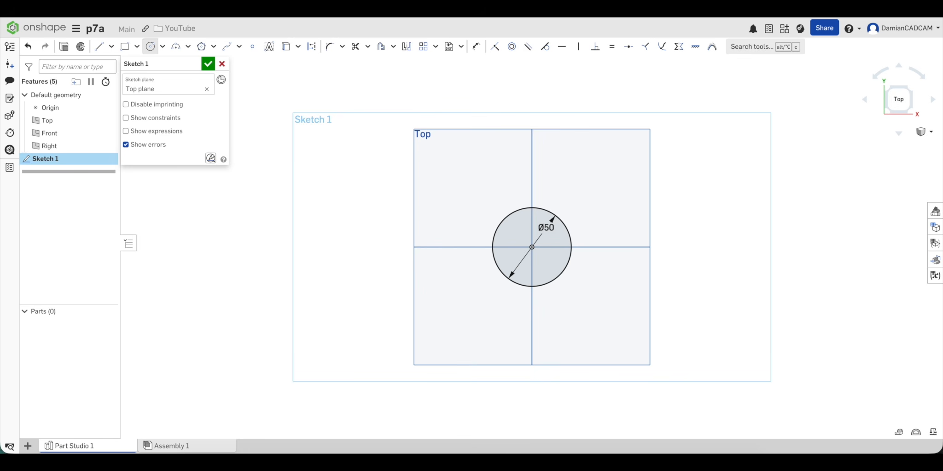
click(208, 63)
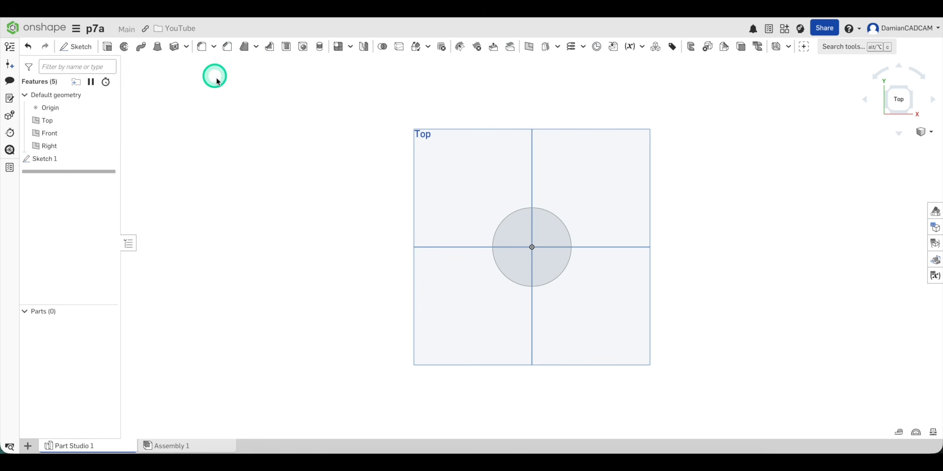
Extrude the circular sketch region as a new solid with a blind depth of 30 mm.
mouse_move(308, 212)
right_down()
mouse_move(306, 183)
mouse_move(311, 190)
right_up()
click(514, 252)
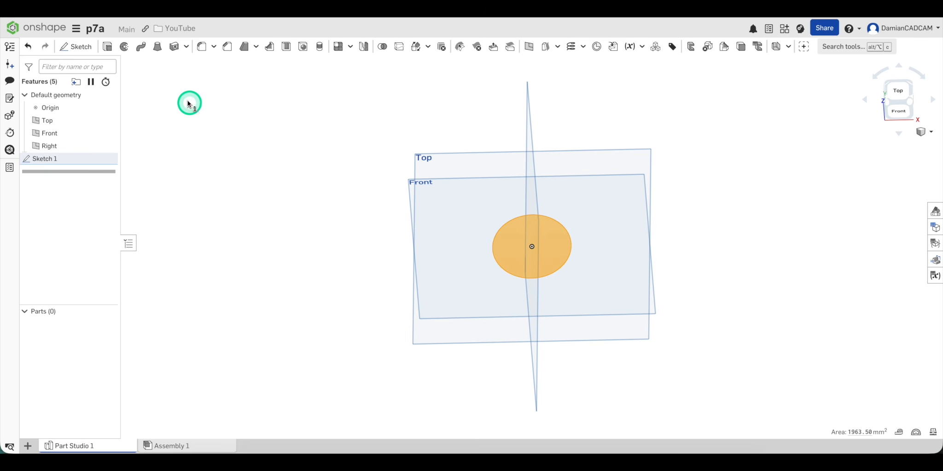
click(109, 48)
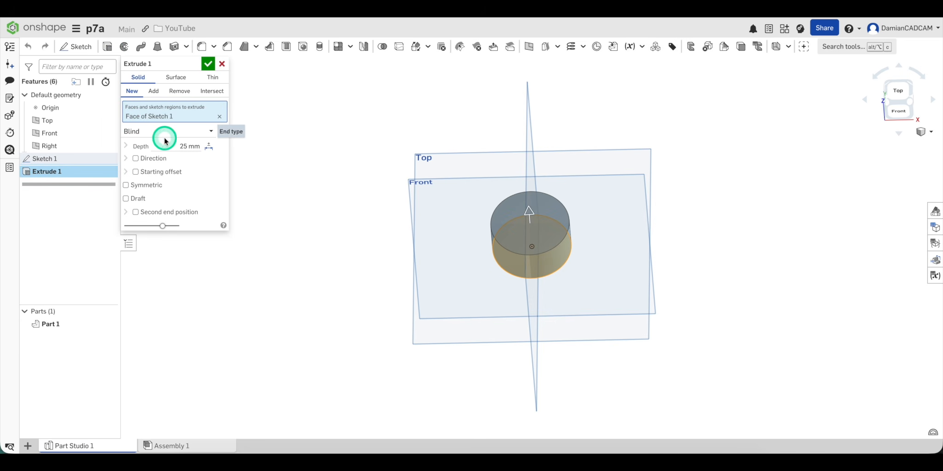
click(179, 145)
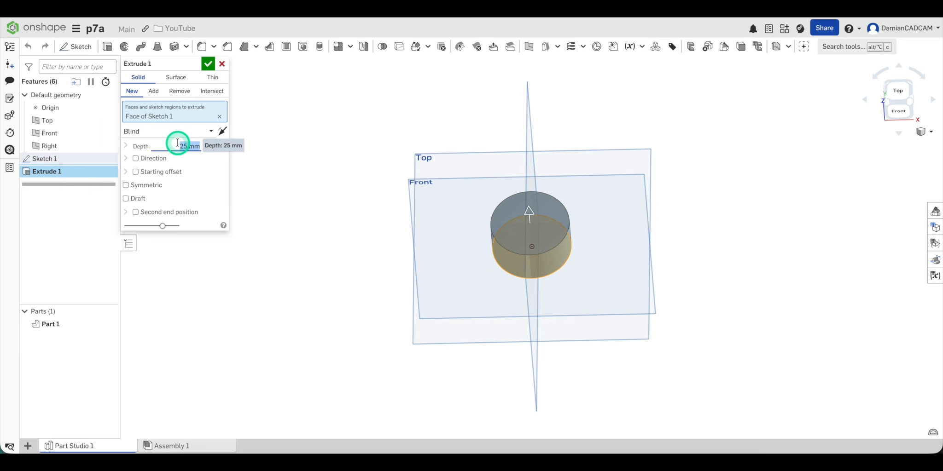
text(30)
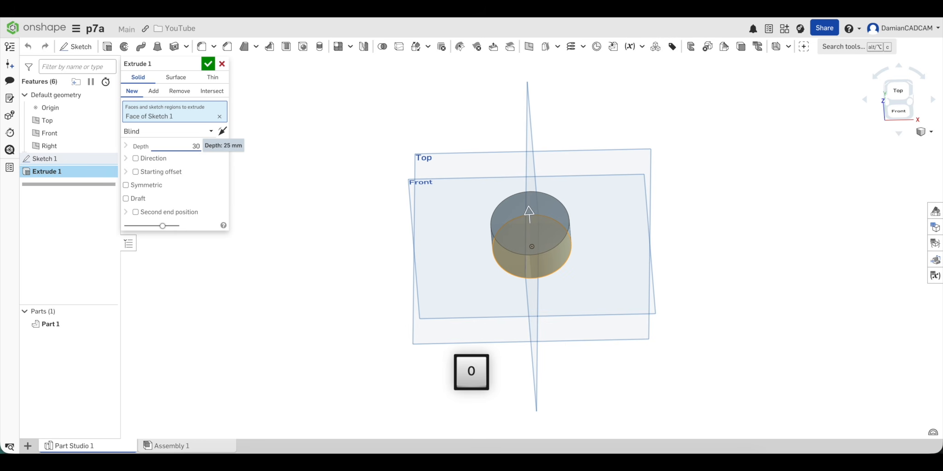
key(Return)
click(208, 64)
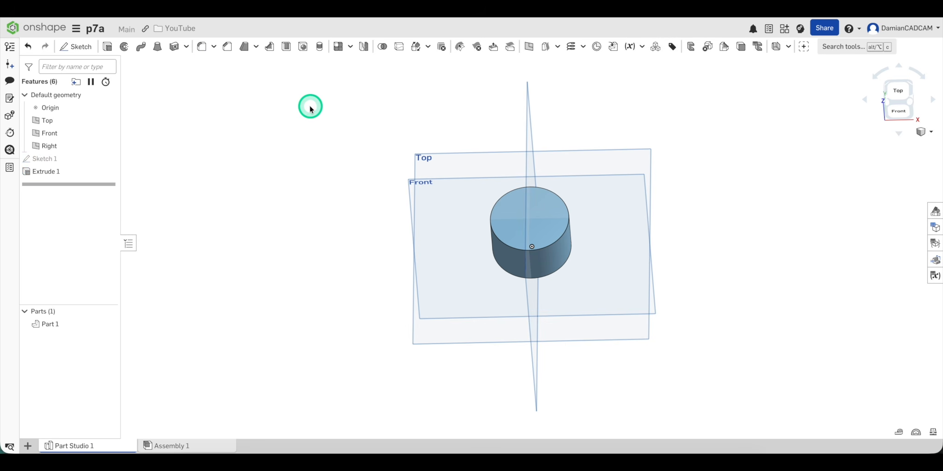
Start a sketch on the Front plane, viewed head-on, and draw a 10 mm diameter circle to the right of the cylinder.
right_drag(309, 208, 301, 185)
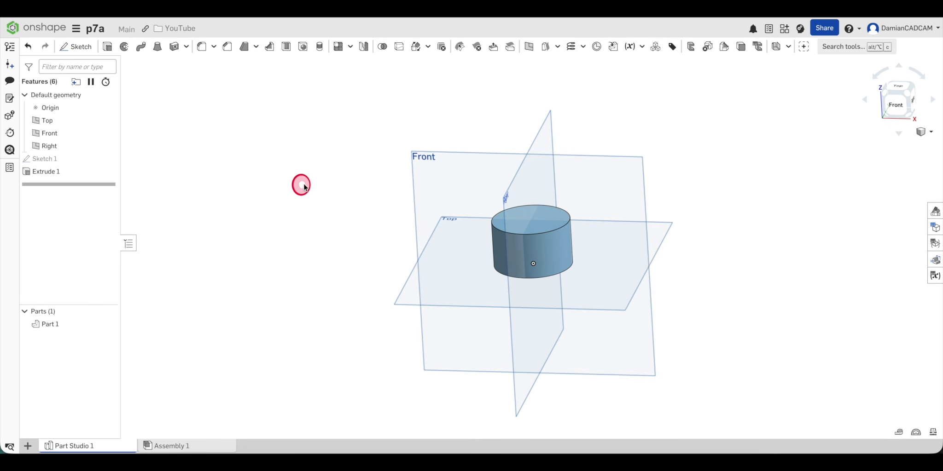
click(461, 178)
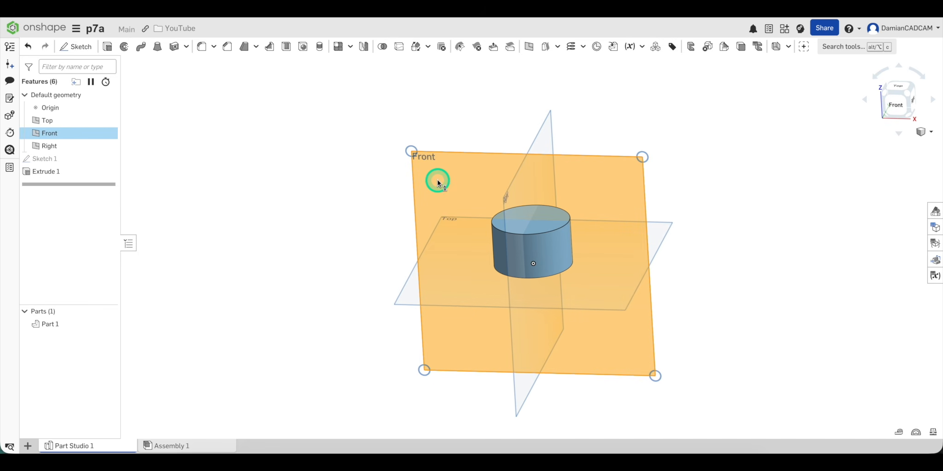
click(79, 46)
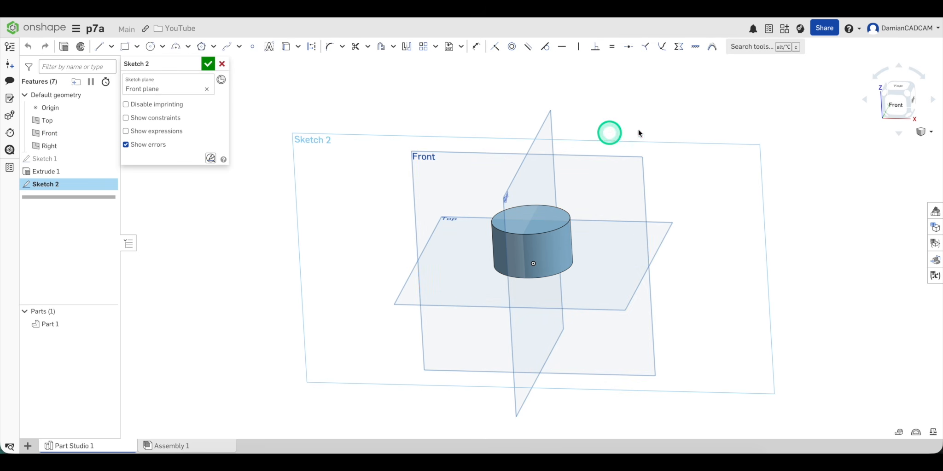
key(n)
scroll(671, 155, up, 3)
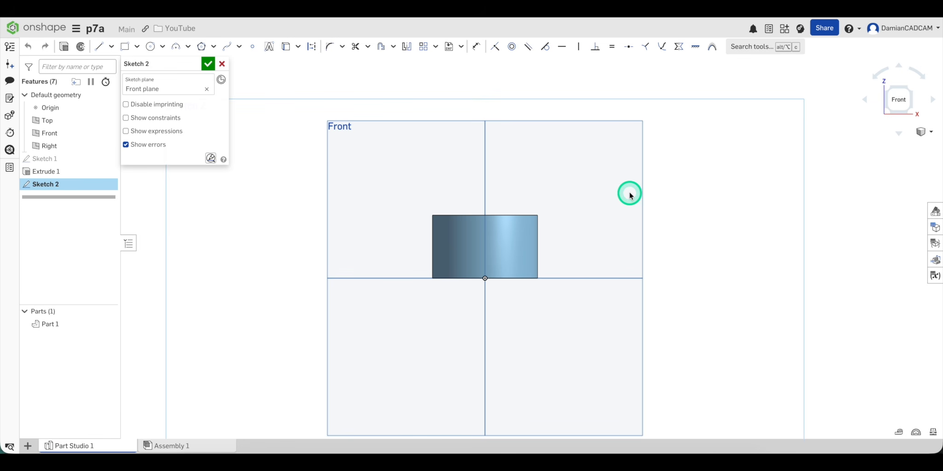
scroll(630, 193, up, 3)
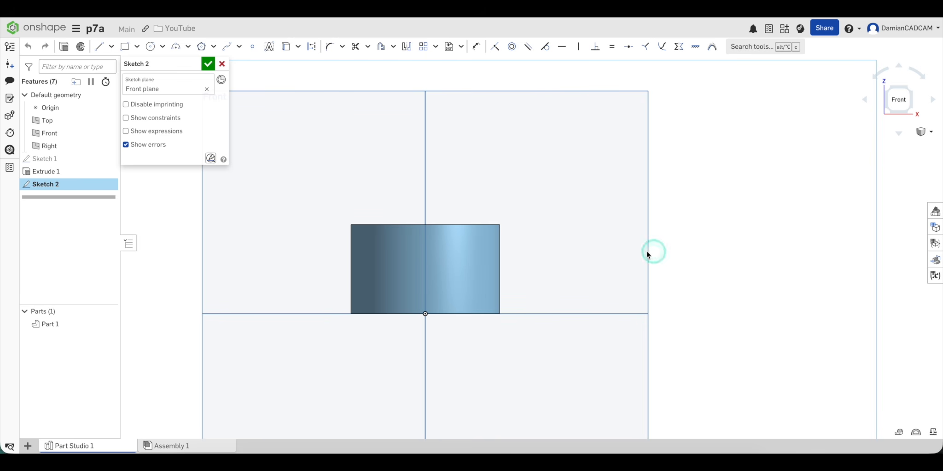
click(149, 46)
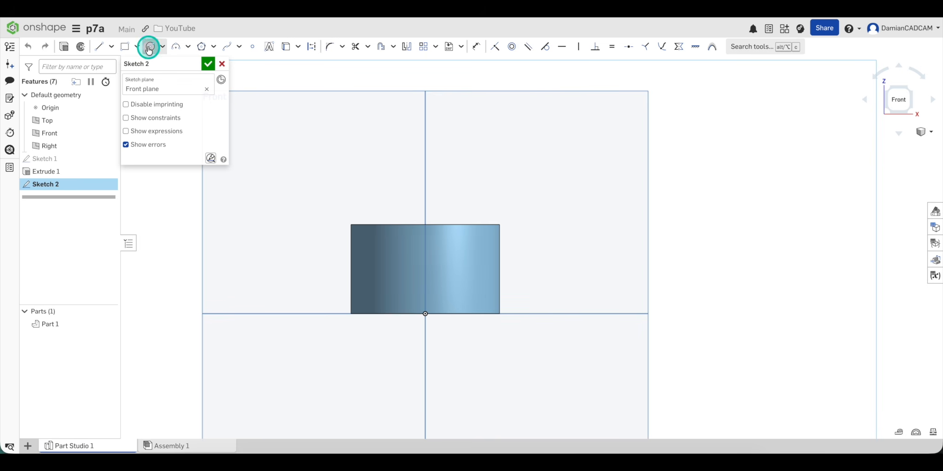
click(586, 259)
click(596, 268)
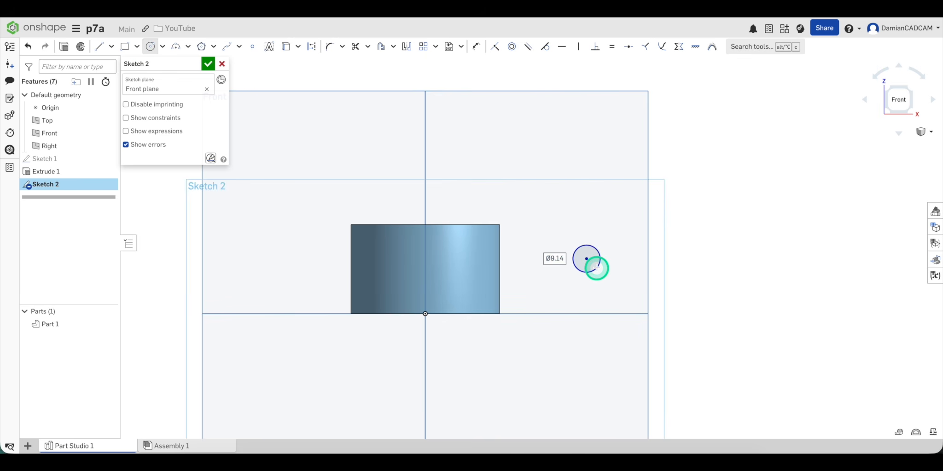
text(1)
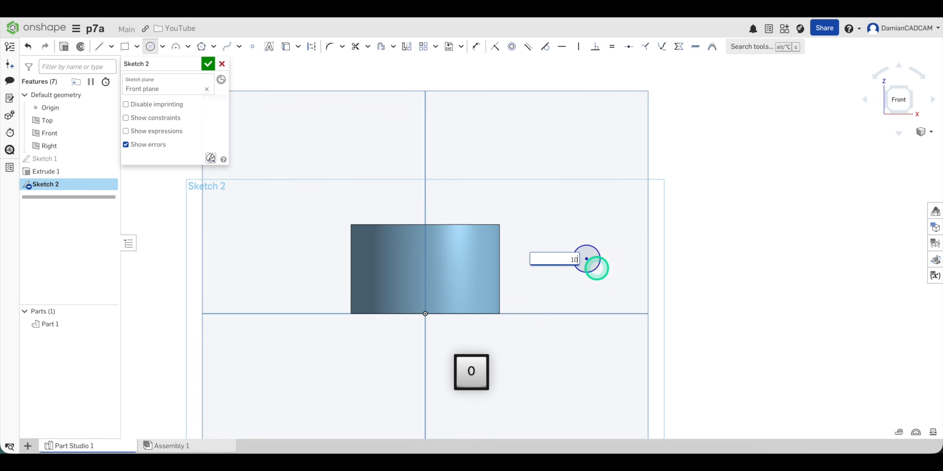
text(0)
key(Return)
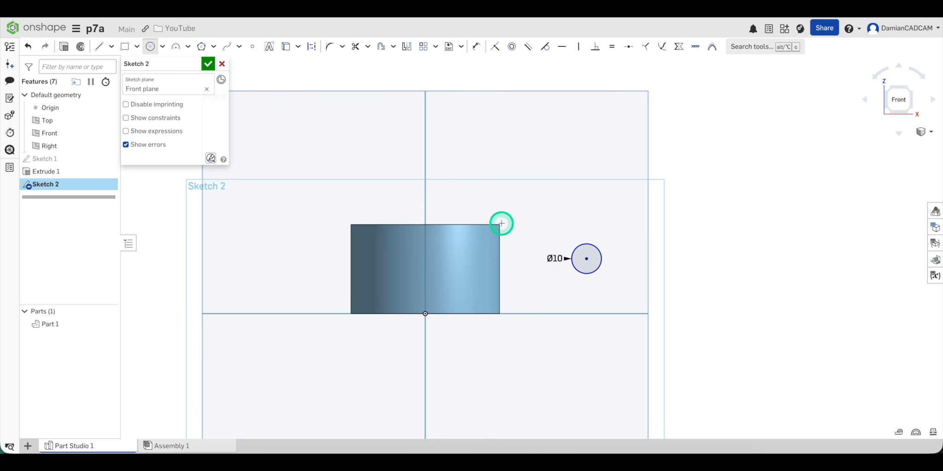
Draw a corner rectangle about 8.4 mm wide and 22.8 mm tall from the small circle's centre, extending up and to the left.
click(124, 48)
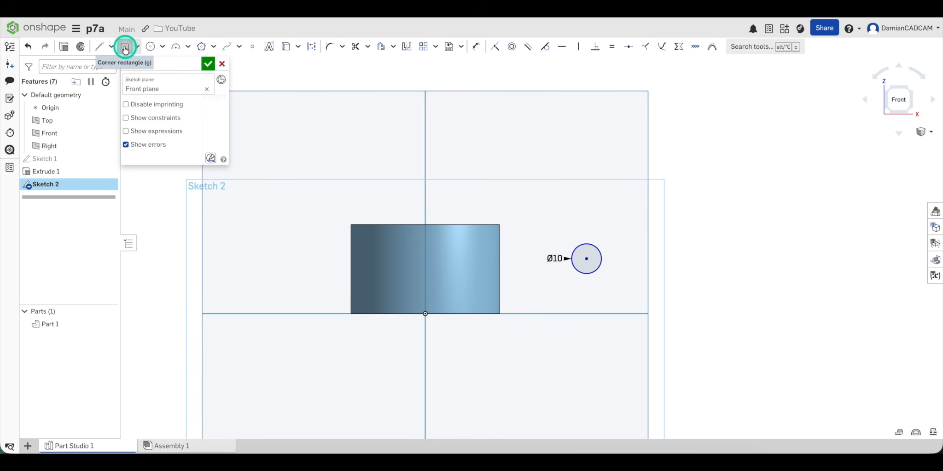
click(586, 259)
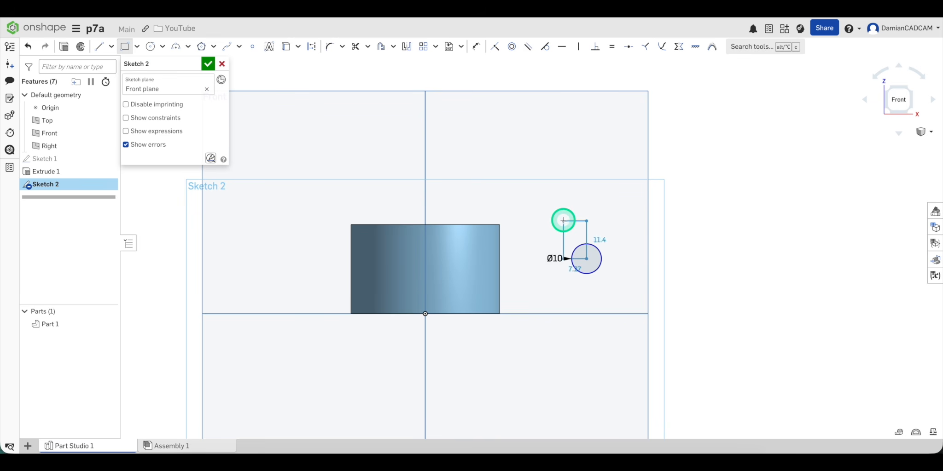
click(561, 191)
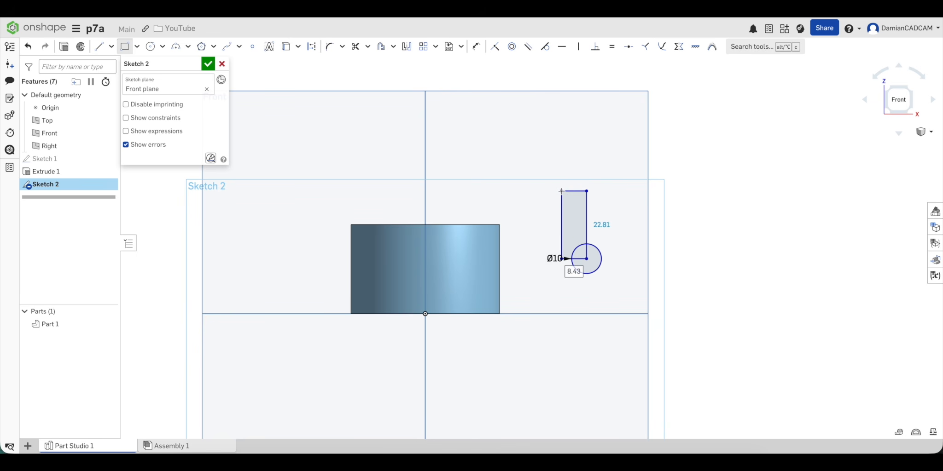
key(Escape)
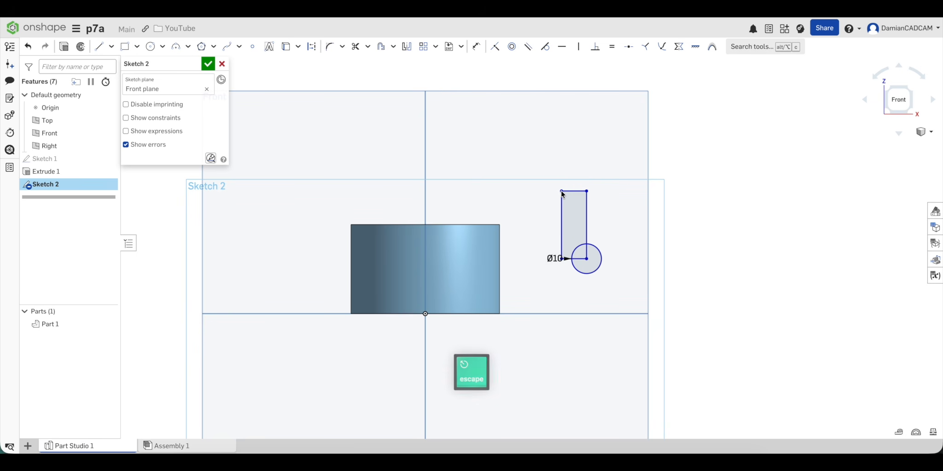
Move the circle's diameter label below the rectangle and make the rectangle's lower-left corner coincident with the circle.
click(597, 194)
scroll(615, 198, up, 5)
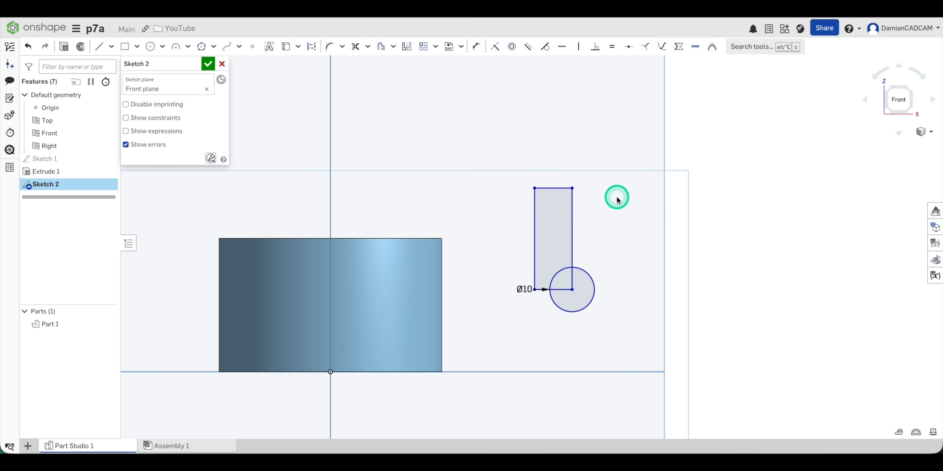
drag(520, 290, 526, 319)
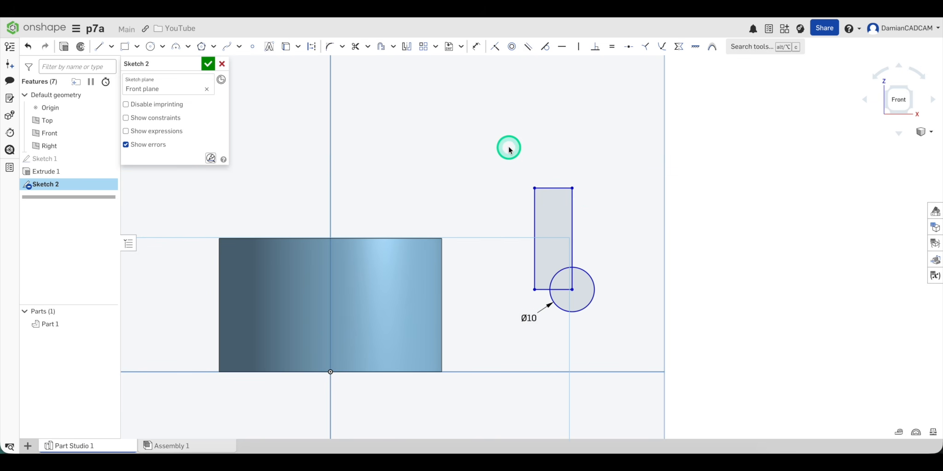
click(495, 48)
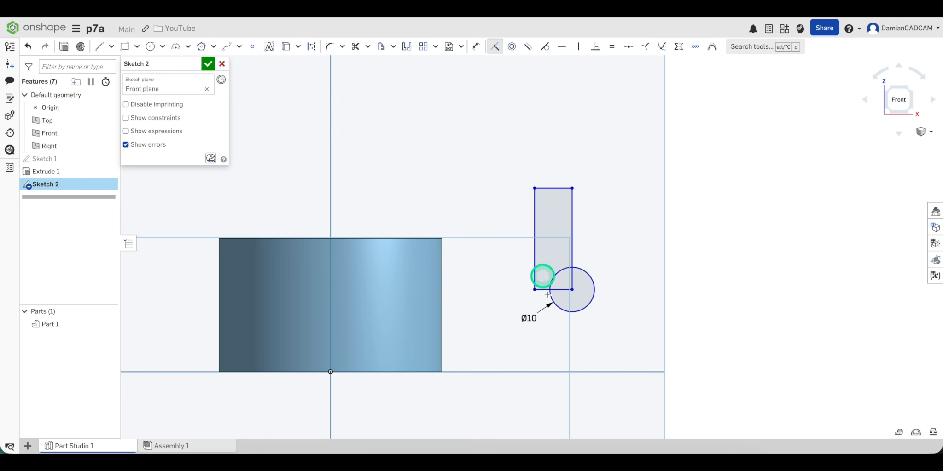
click(534, 290)
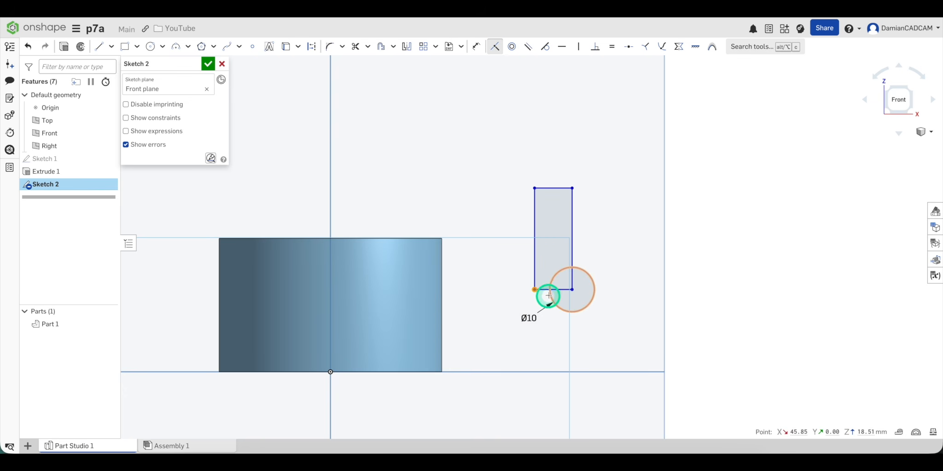
click(548, 295)
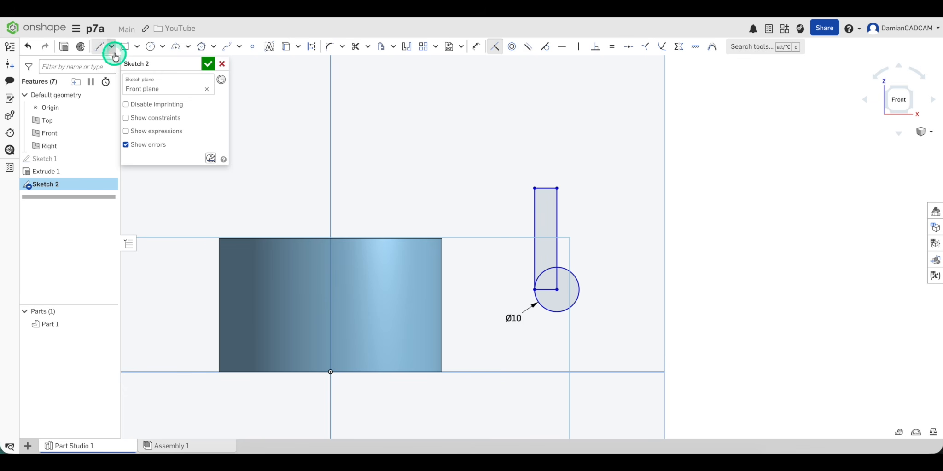
Draw a vertical line from the small circle's centre down to the lowest point of the circle.
click(99, 46)
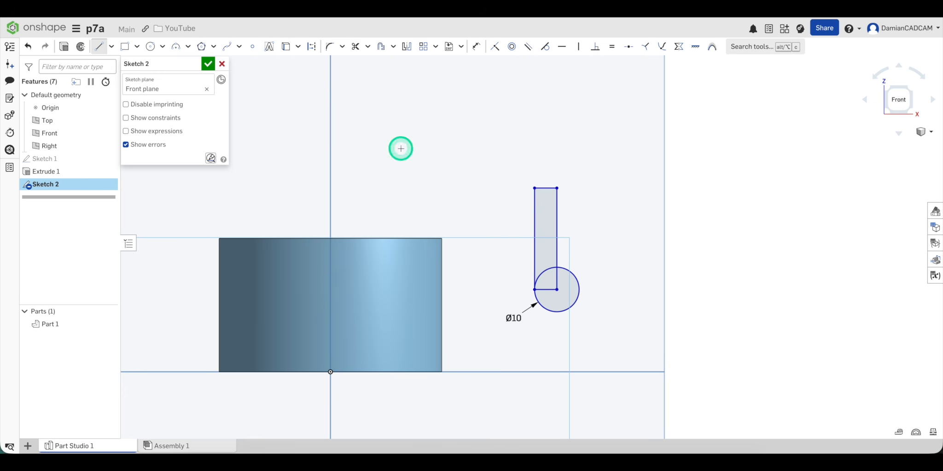
click(556, 289)
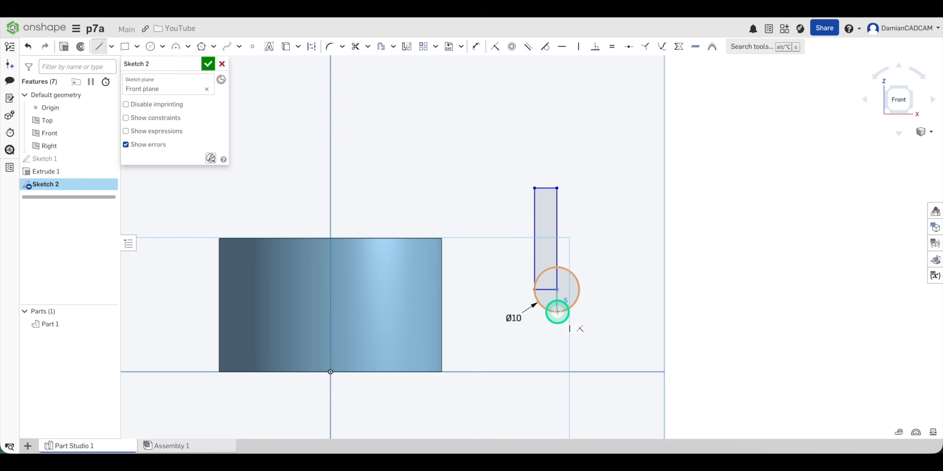
click(557, 312)
key(Escape)
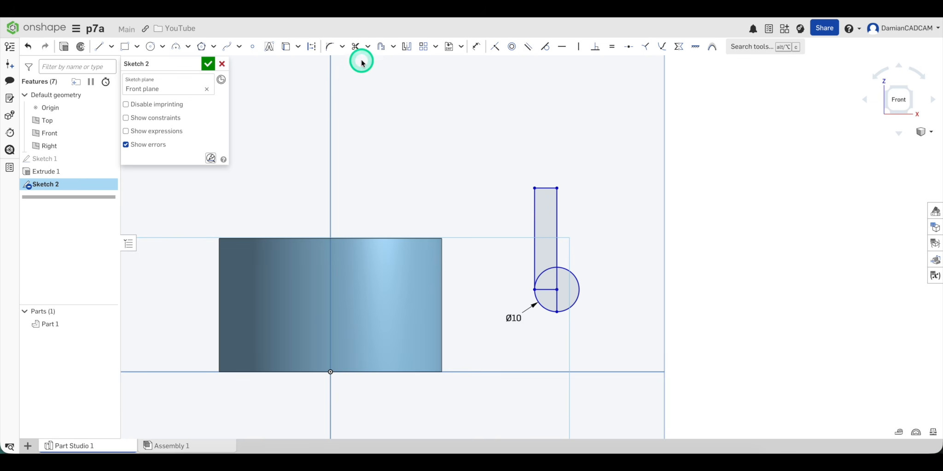
Trim away the rectangle's bottom edge and the circle except its lower-left quarter arc, leaving one closed profile.
click(355, 46)
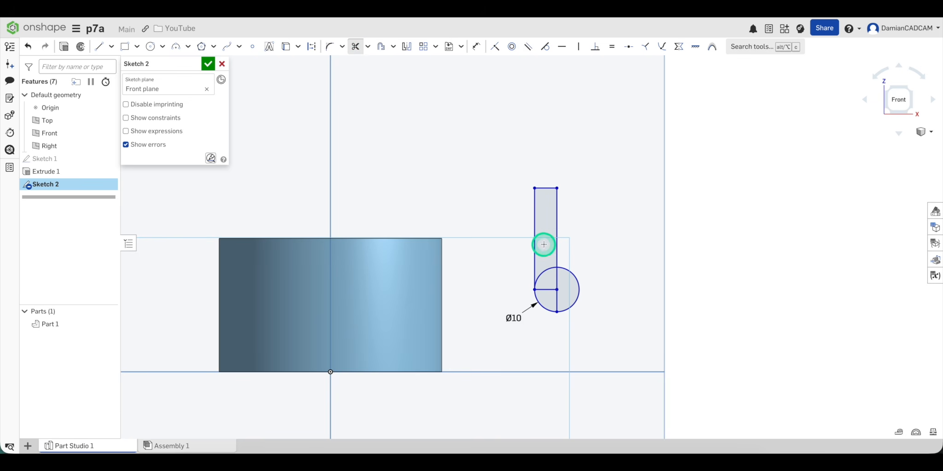
click(544, 270)
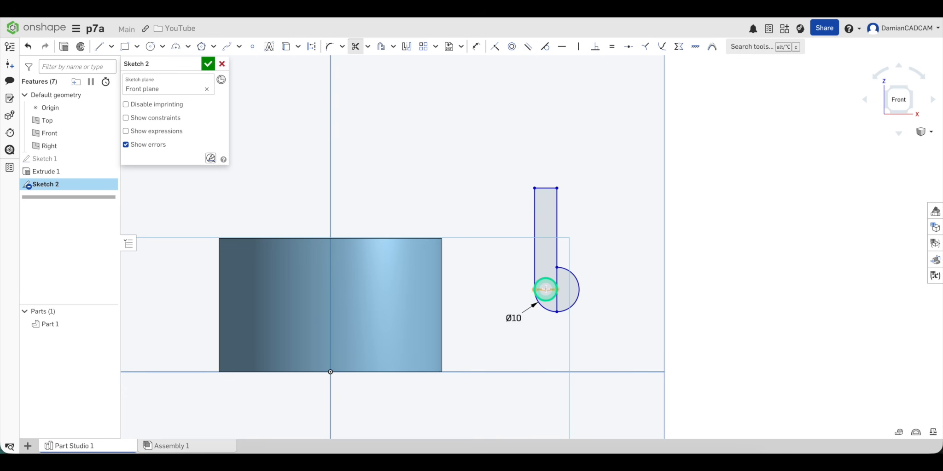
click(545, 289)
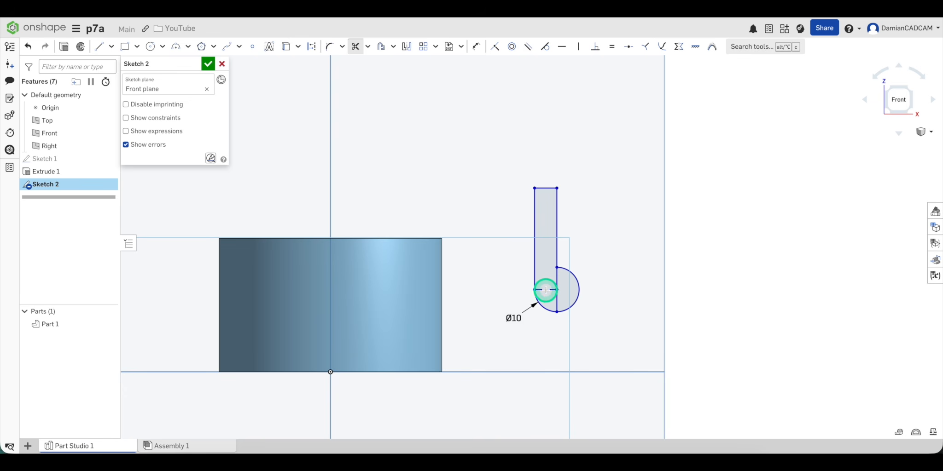
click(565, 271)
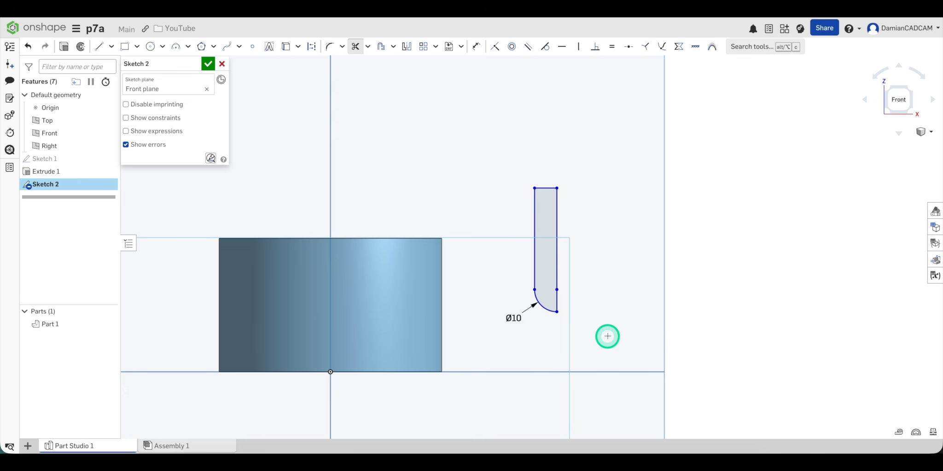
key(Escape)
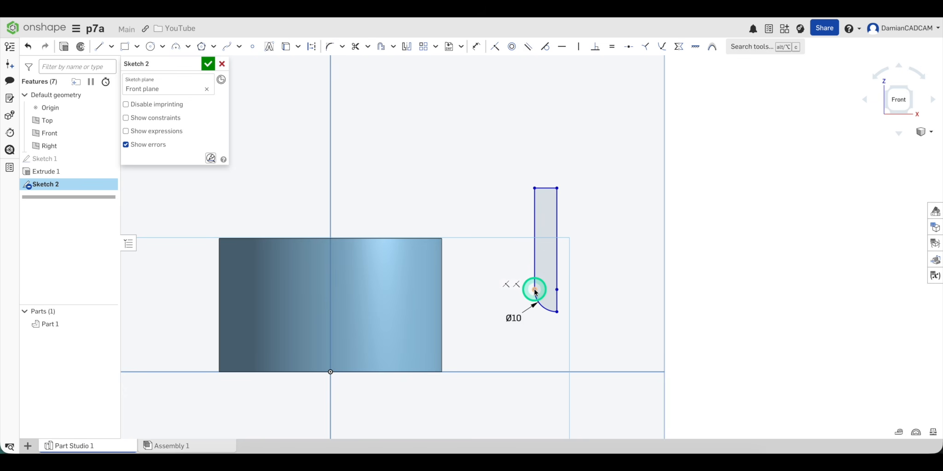
Pull the arc's upper end off the tangent position, and make the profile's left vertical line tangent to the arc.
mouse_move(534, 290)
mouse_down()
mouse_move(535, 272)
mouse_move(539, 287)
mouse_up()
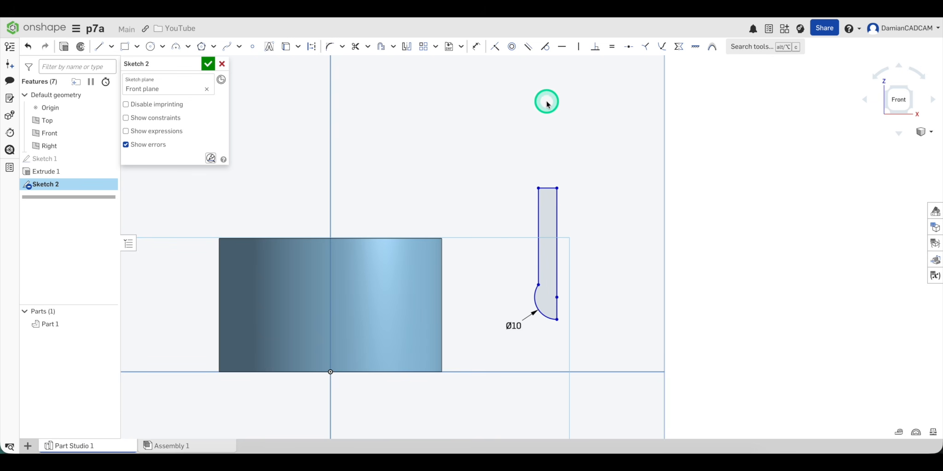
click(545, 48)
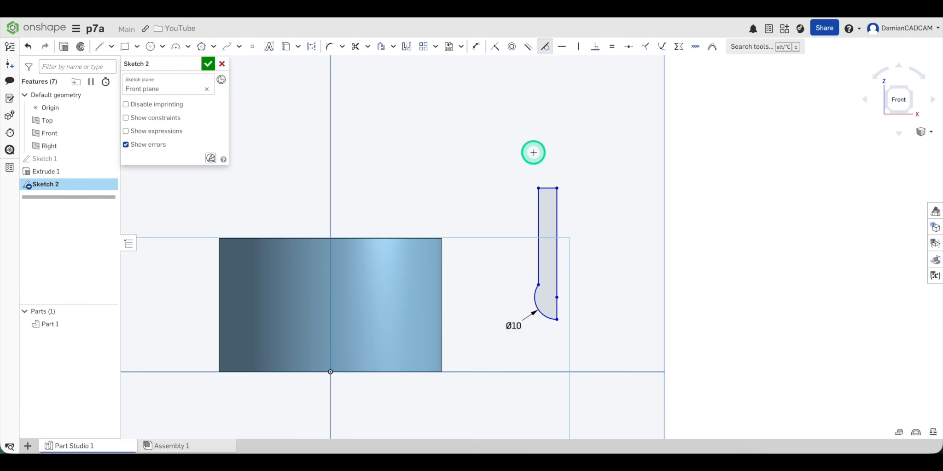
click(537, 266)
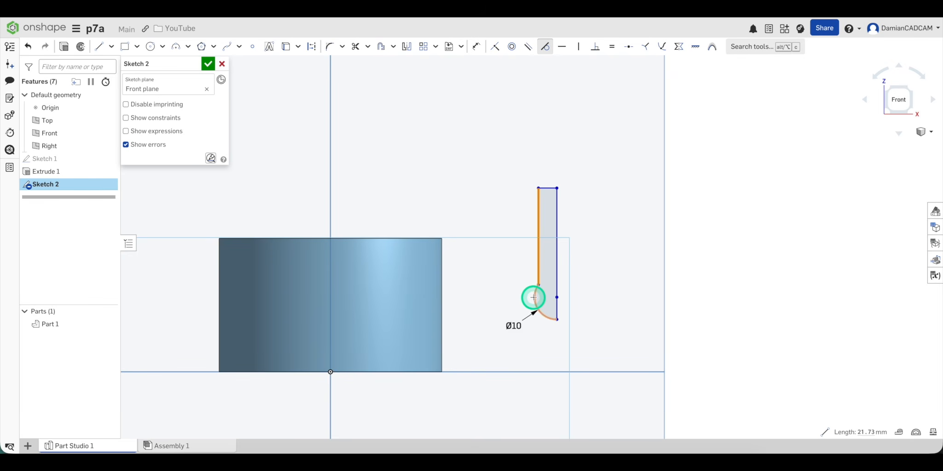
click(535, 296)
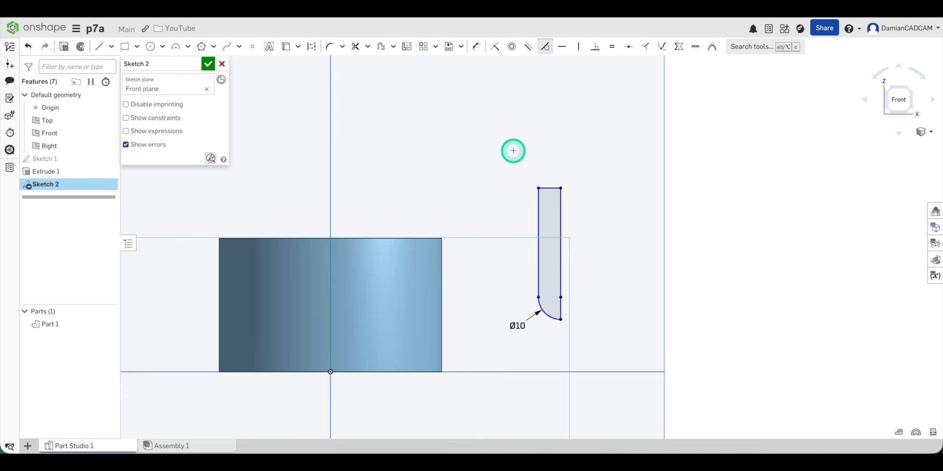
Dimension the profile's overall height from its top-right corner to the arc's lower end as 25 mm.
click(476, 46)
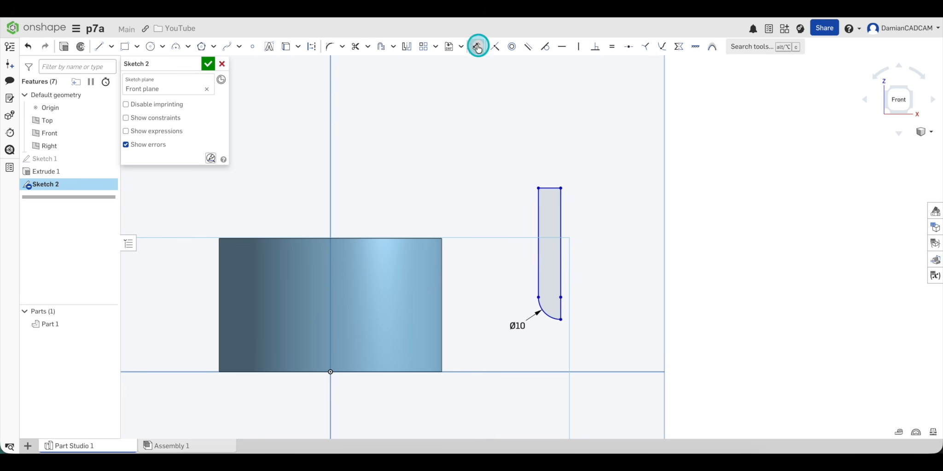
click(562, 188)
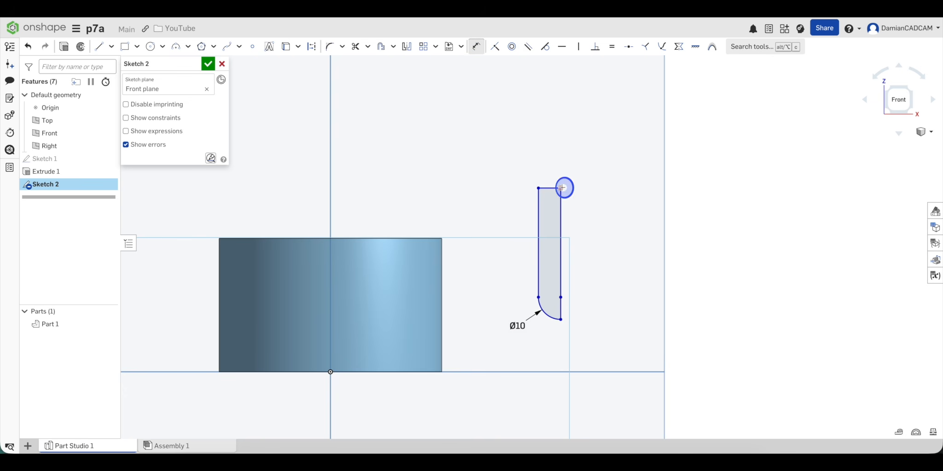
click(562, 321)
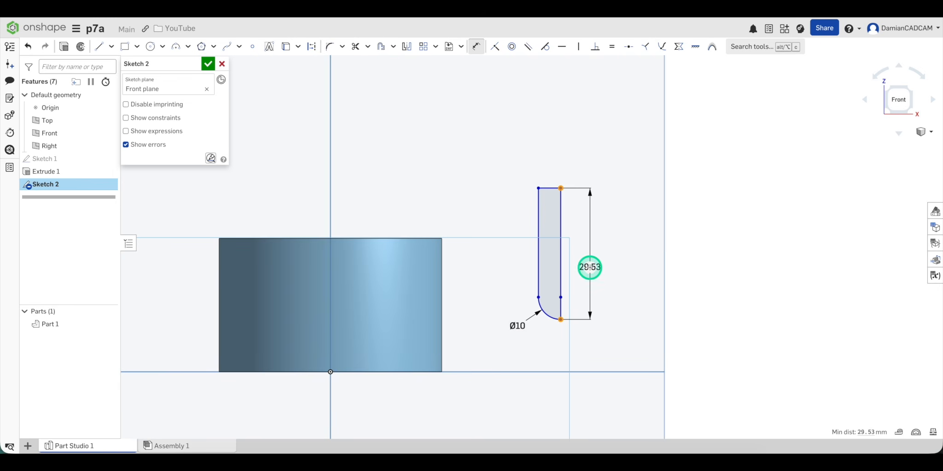
click(589, 267)
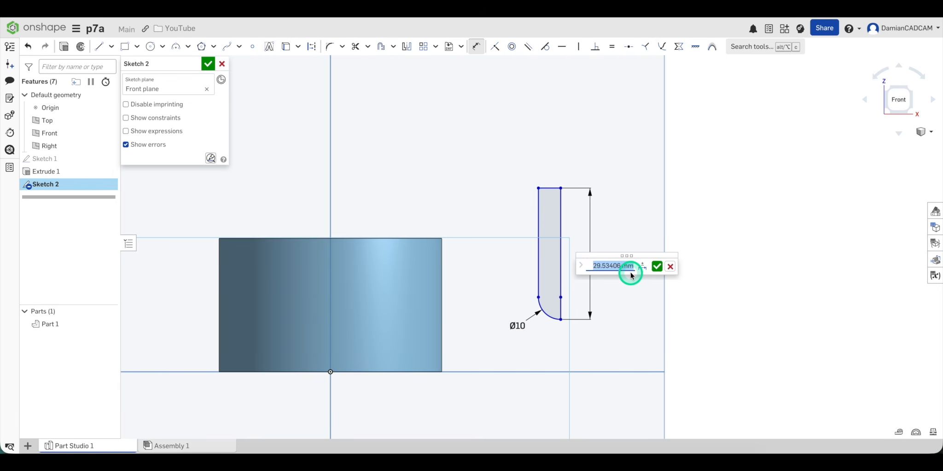
text(25)
key(Return)
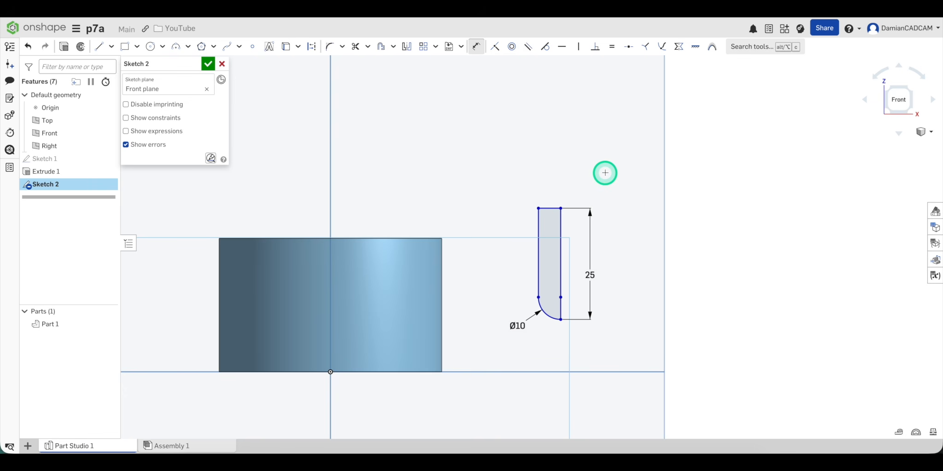
key(Escape)
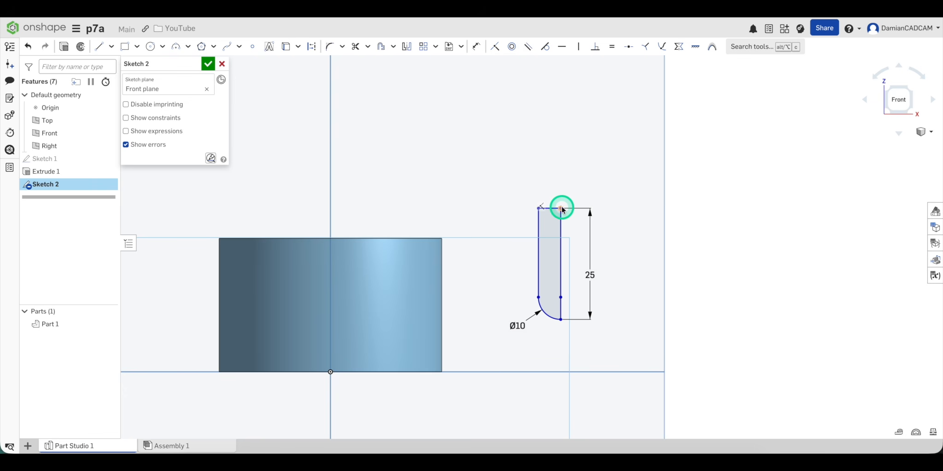
mouse_move(561, 208)
mouse_down()
mouse_move(557, 234)
mouse_move(558, 201)
mouse_up()
drag(558, 290, 558, 300)
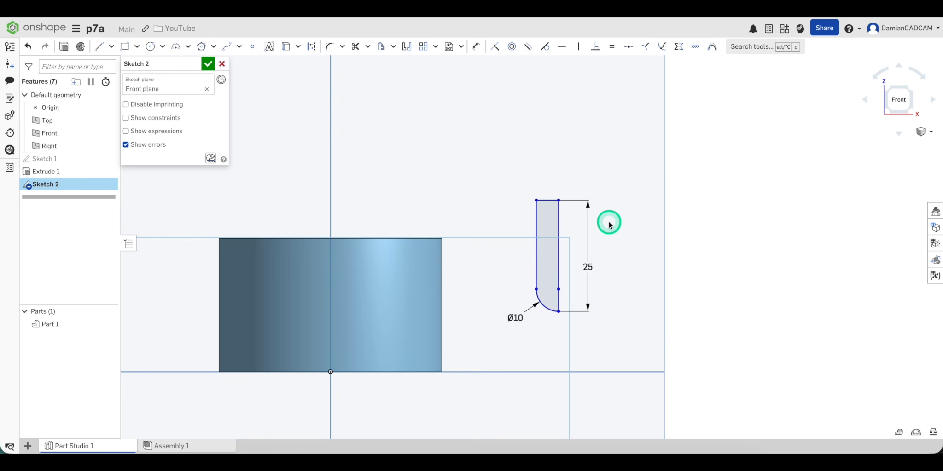
click(544, 202)
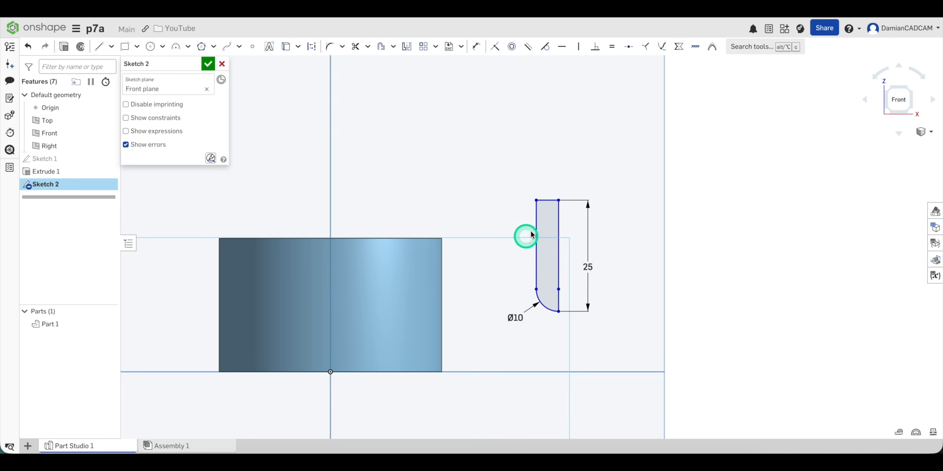
click(558, 201)
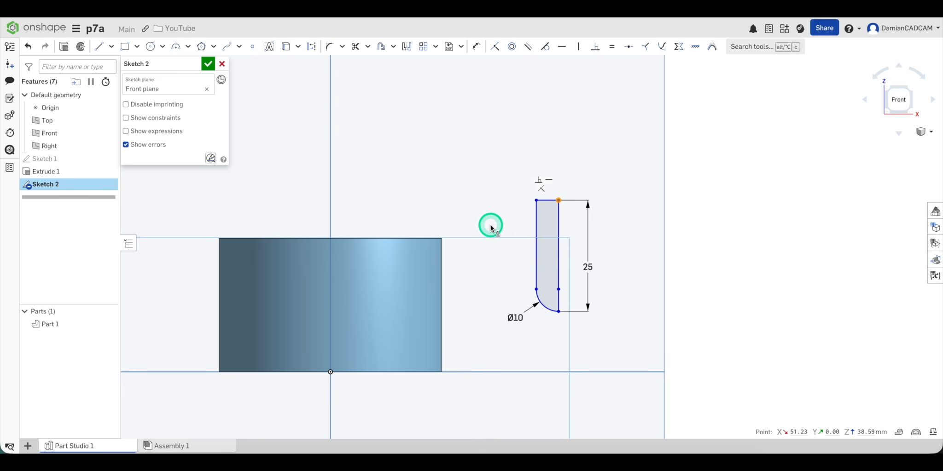
click(441, 238)
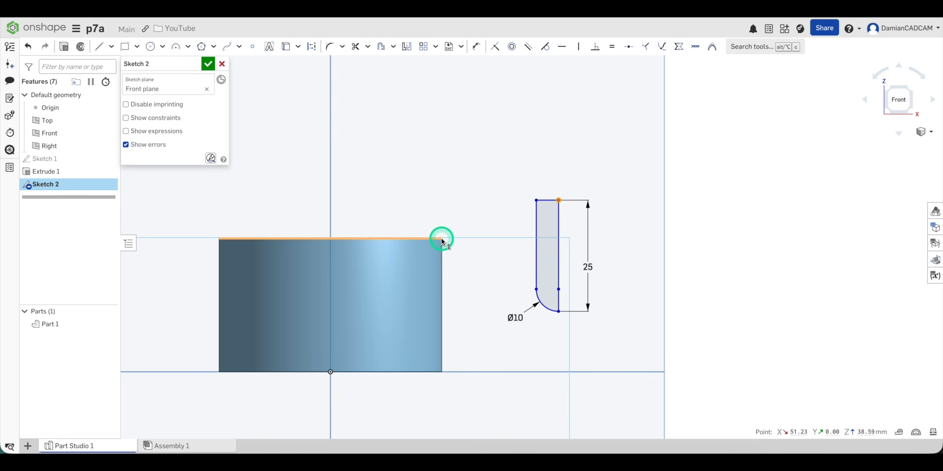
click(453, 181)
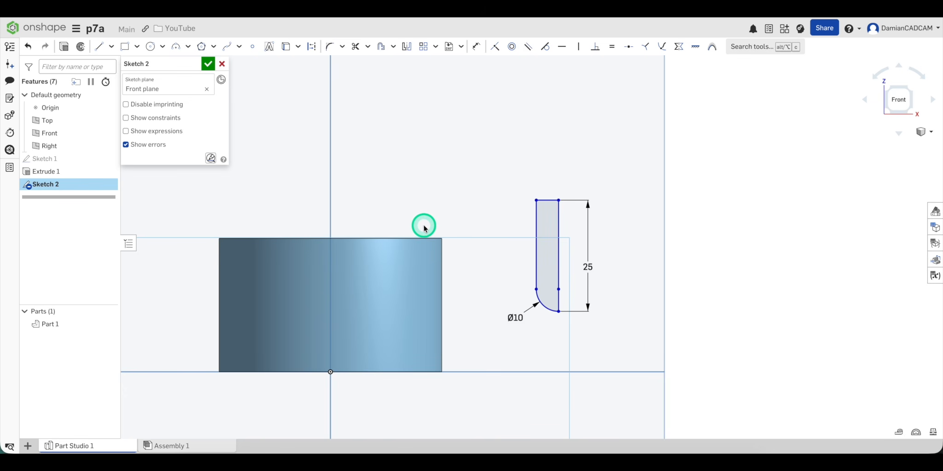
Project the cylinder's top circular edge into the Front plane sketch.
click(423, 240)
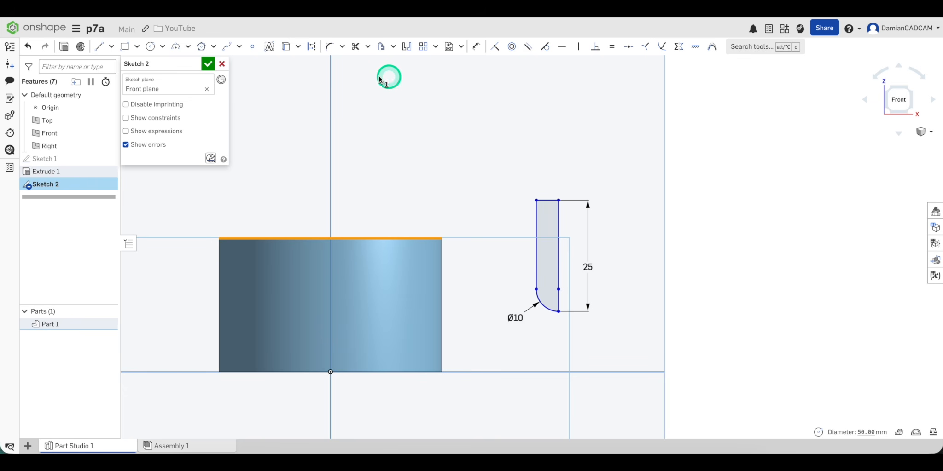
click(285, 48)
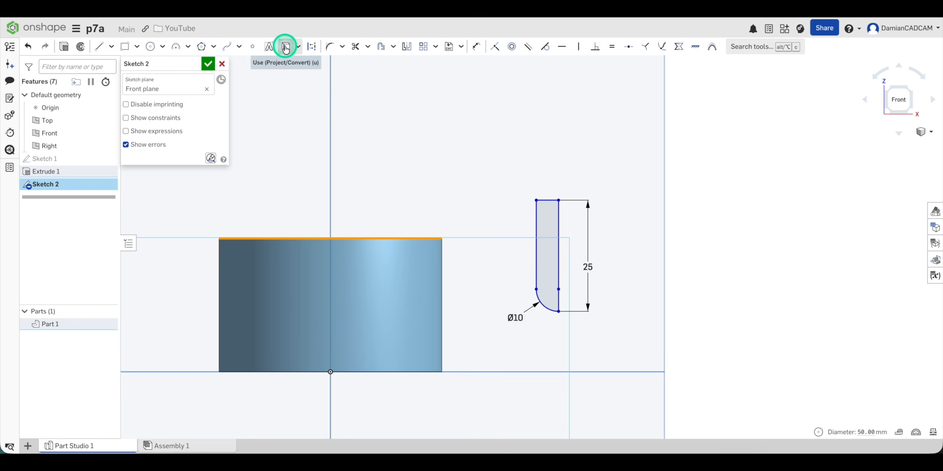
click(285, 49)
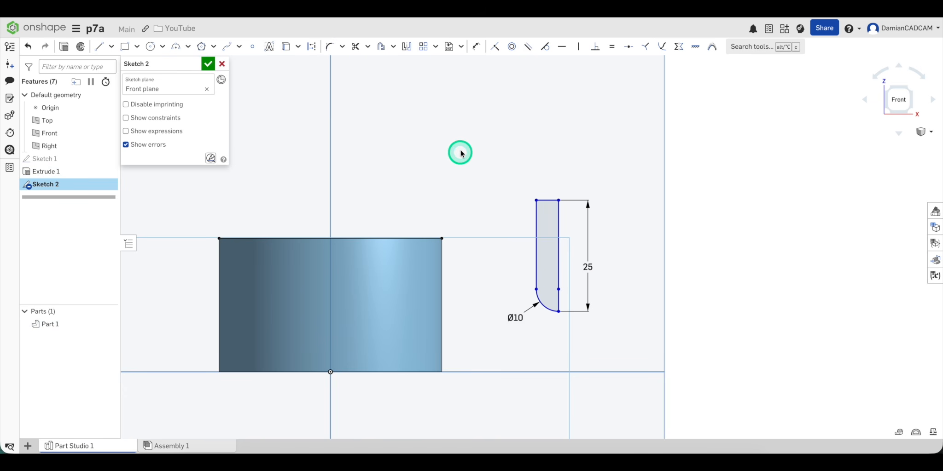
Make the profile's top-right corner coincident with the right endpoint of the projected top edge.
click(494, 48)
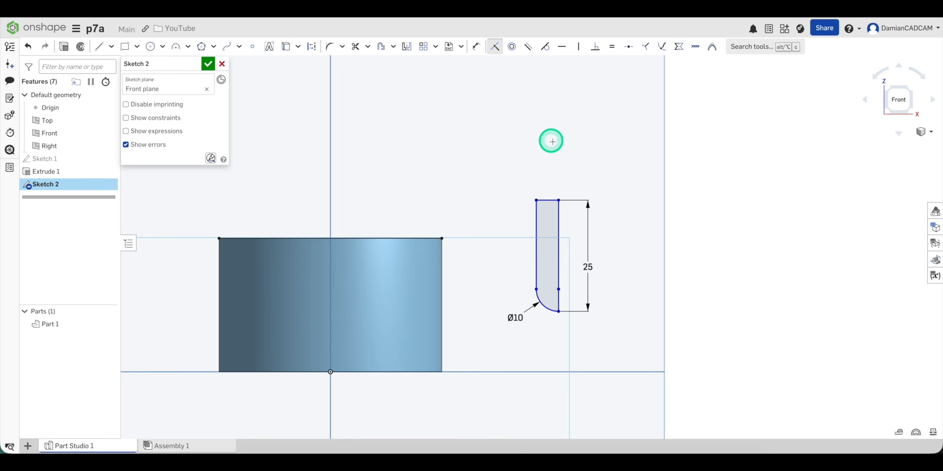
click(558, 200)
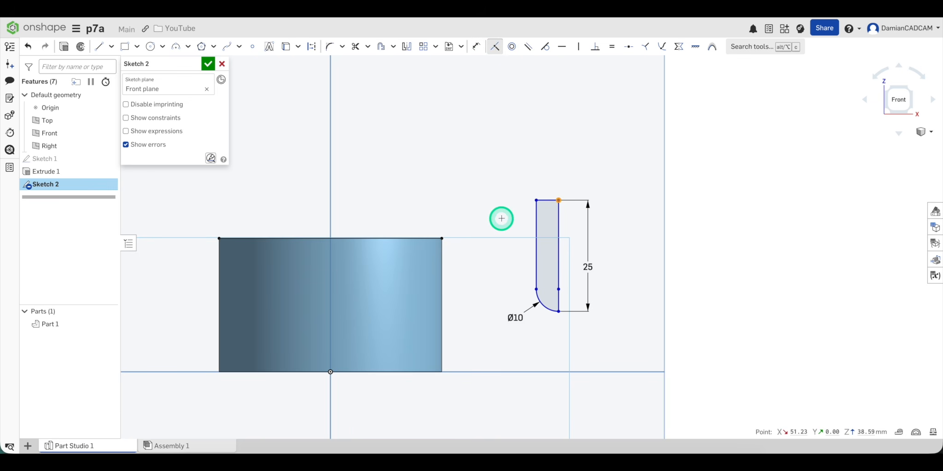
click(441, 238)
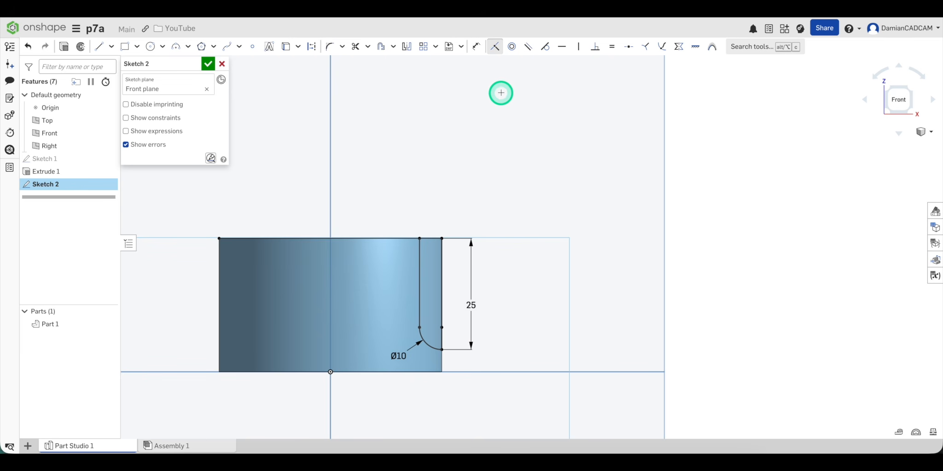
click(496, 51)
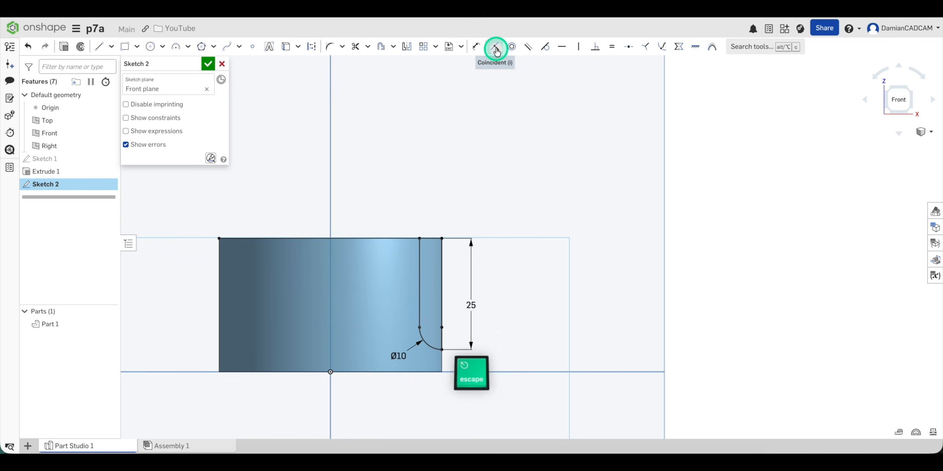
Convert the projected top edge line to construction geometry and accept the sketch.
click(366, 238)
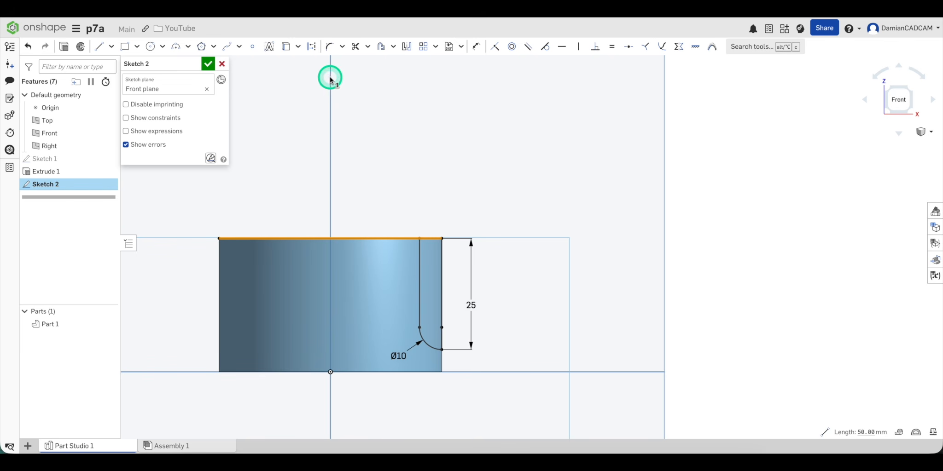
click(311, 46)
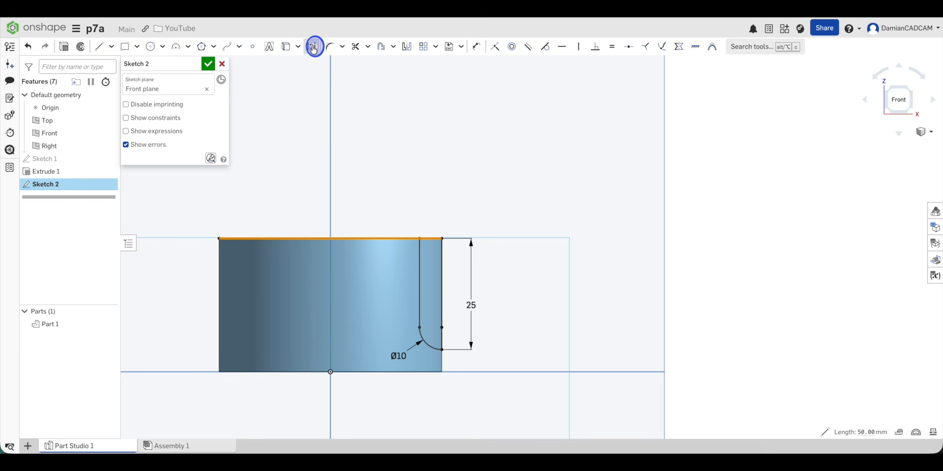
click(410, 126)
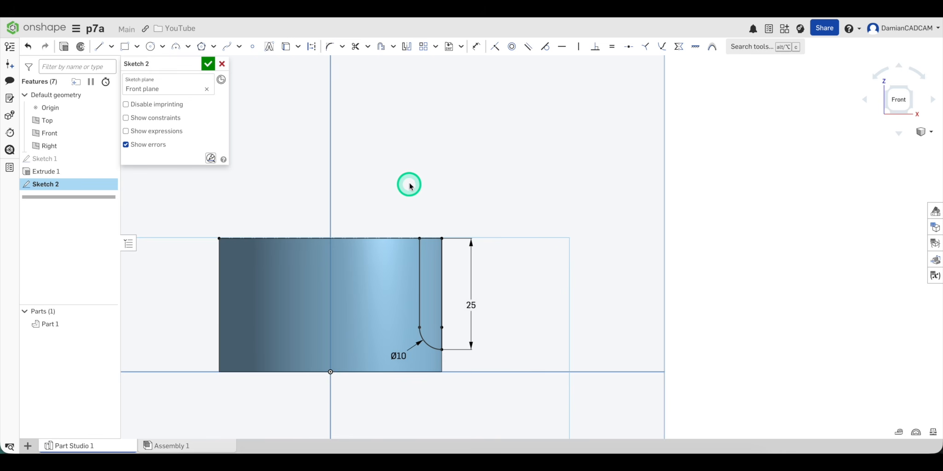
right_drag(408, 186, 407, 197)
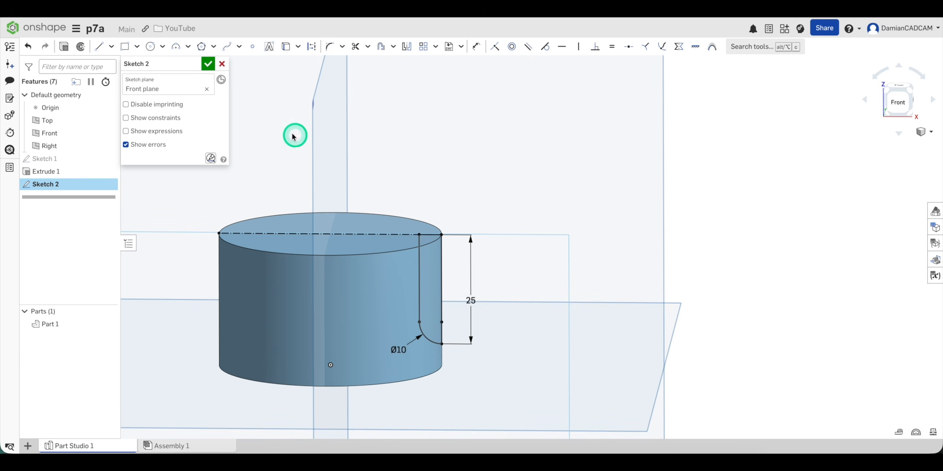
click(210, 64)
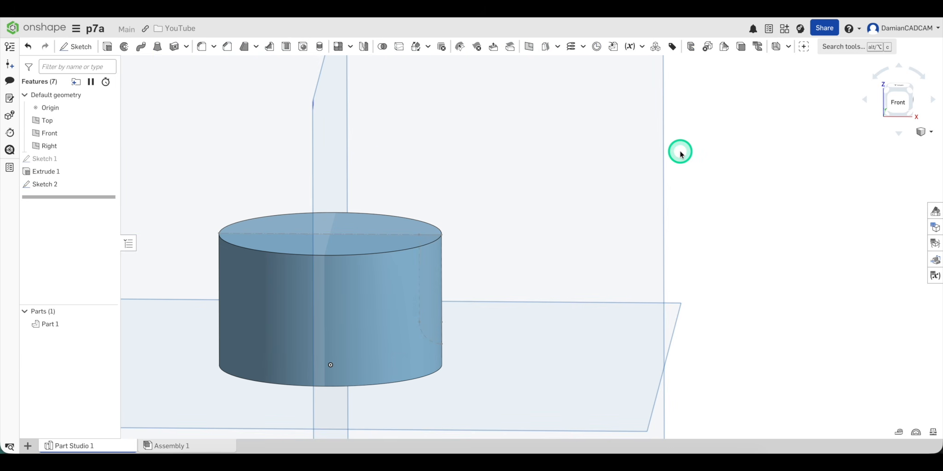
Set up a full revolve in Remove mode using the round-ended profile region, about the profile's vertical outer edge.
right_drag(680, 152, 681, 184)
scroll(536, 173, down, 2)
right_drag(468, 202, 425, 208)
right_drag(498, 221, 488, 206)
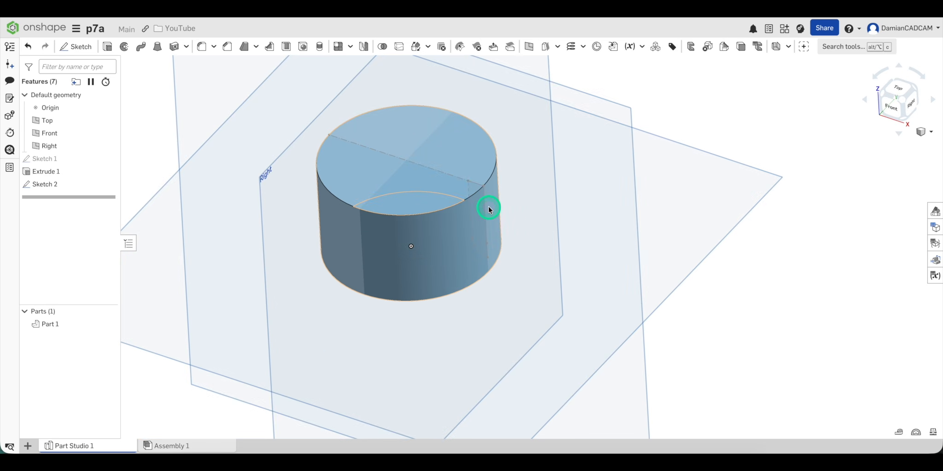
scroll(473, 212, up, 2)
scroll(473, 212, up, 1)
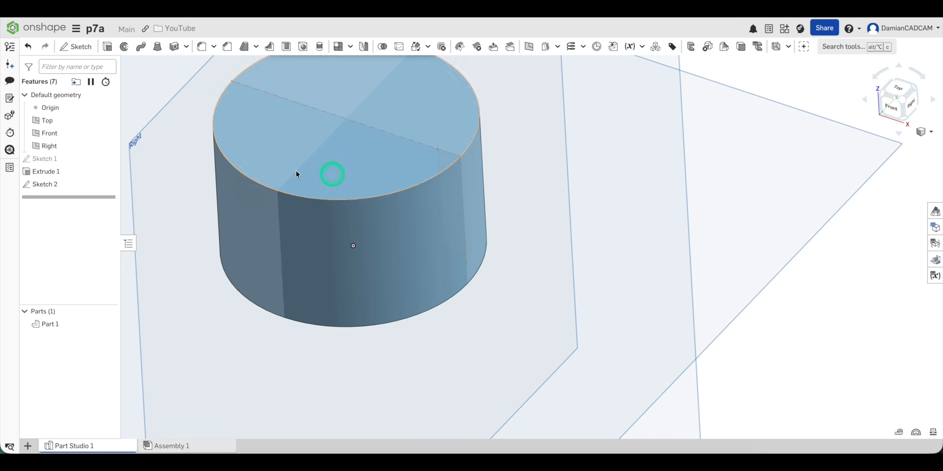
click(124, 47)
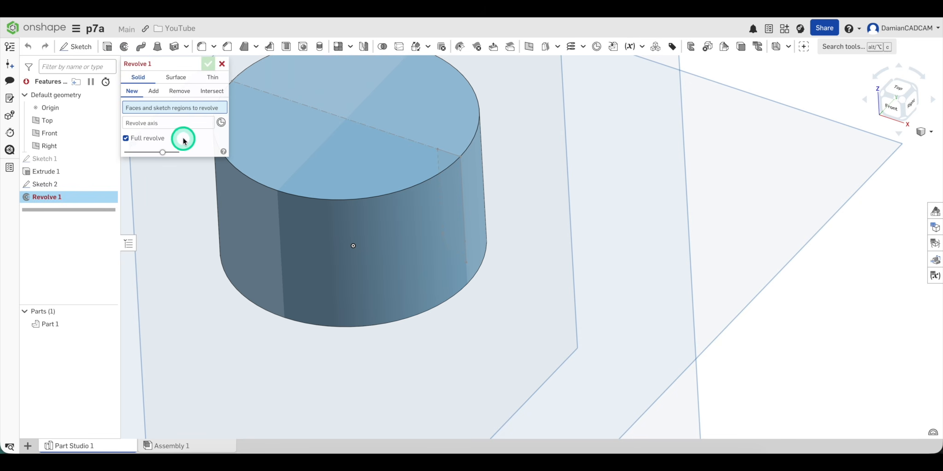
click(180, 92)
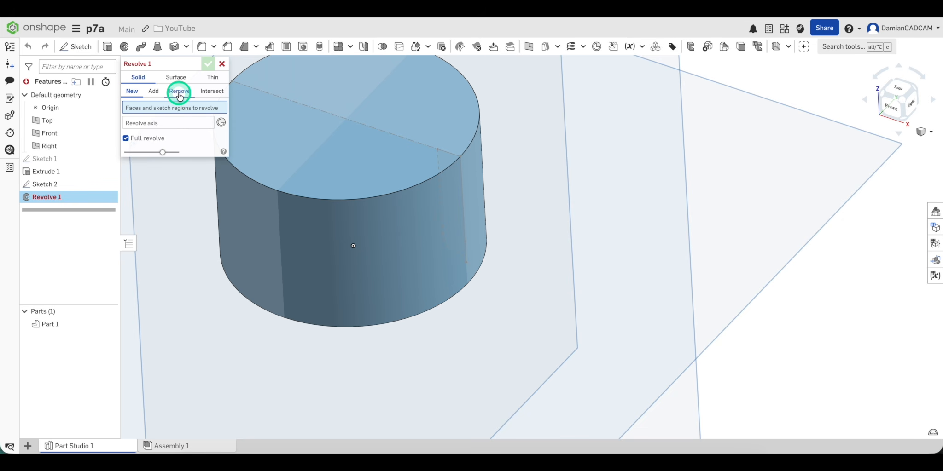
click(180, 92)
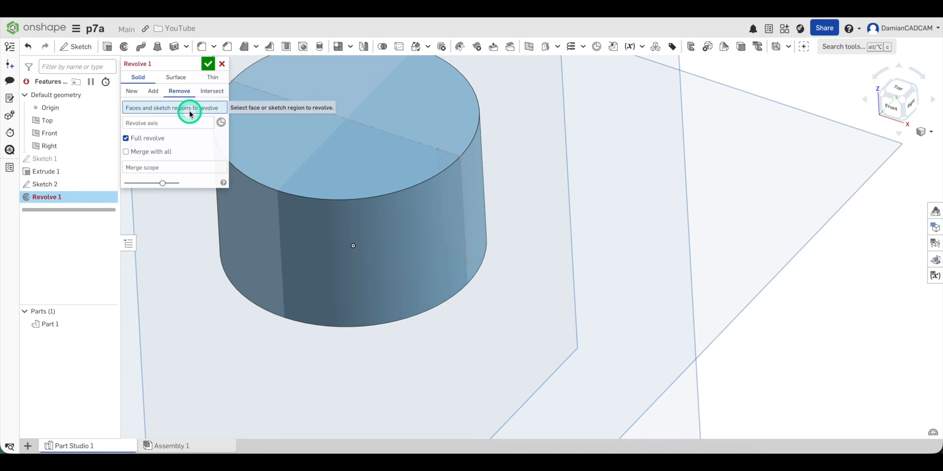
click(463, 196)
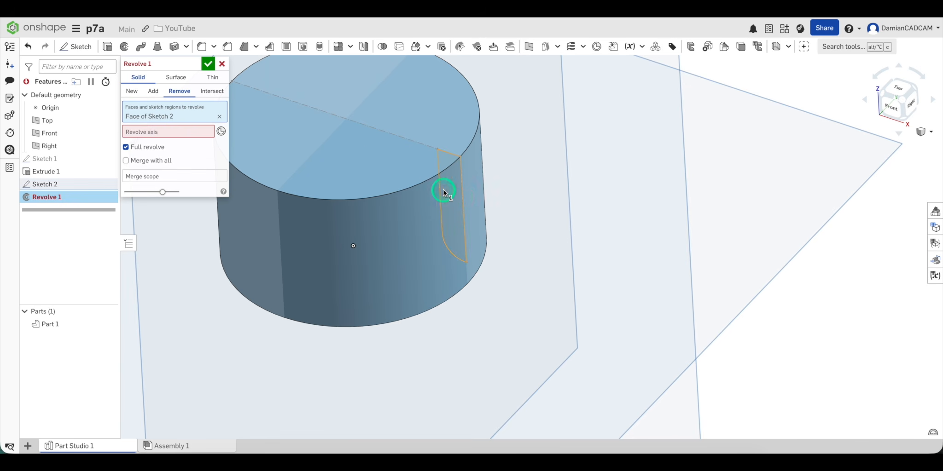
click(152, 131)
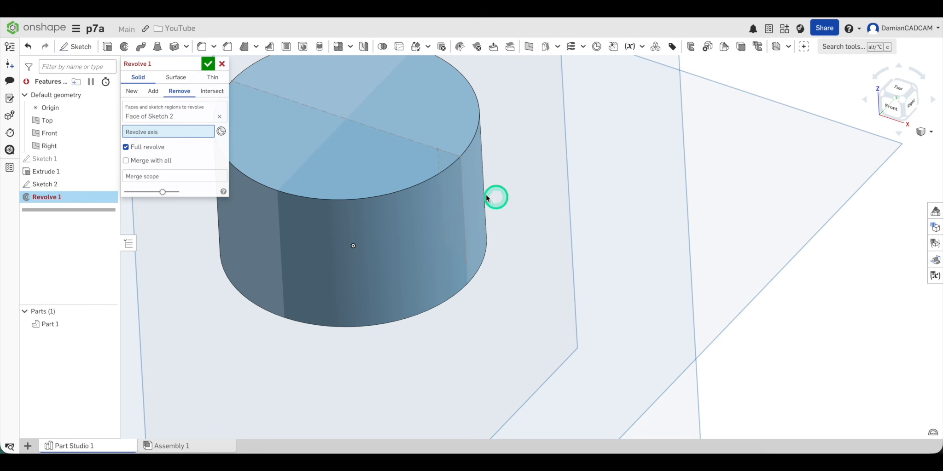
click(464, 196)
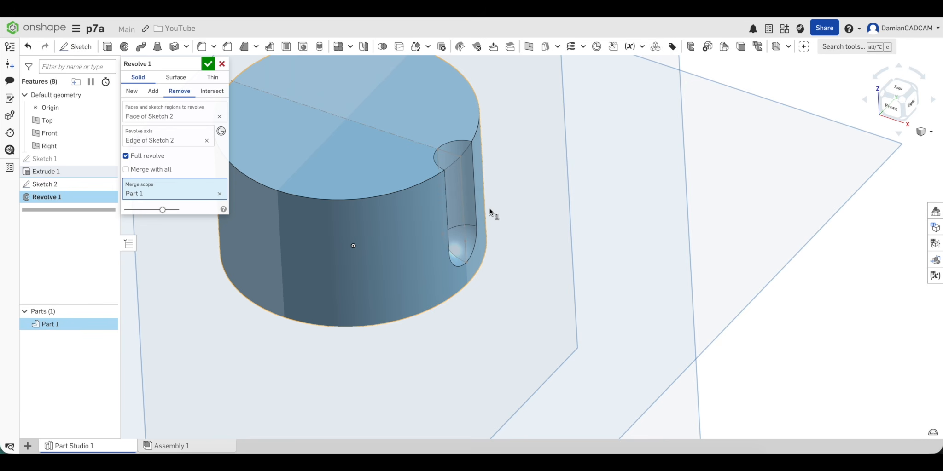
Preview the revolve as Add and New, and accept it as a Remove cut from the cylinder.
click(155, 94)
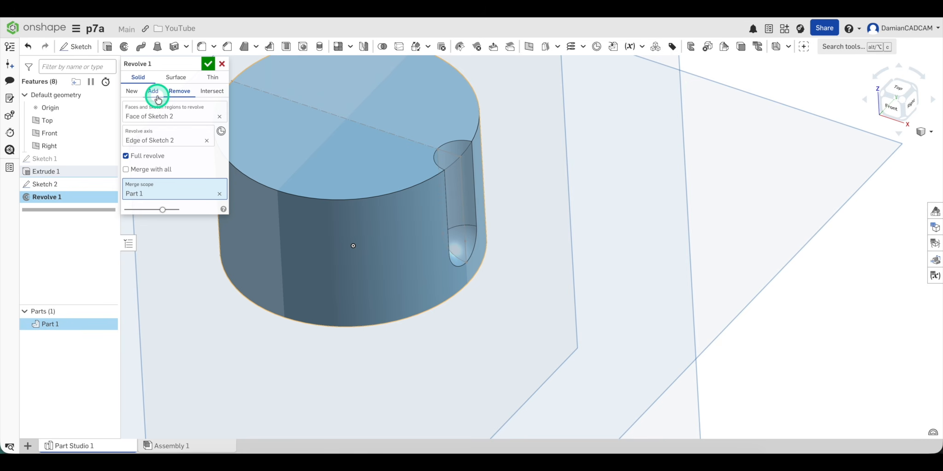
click(154, 91)
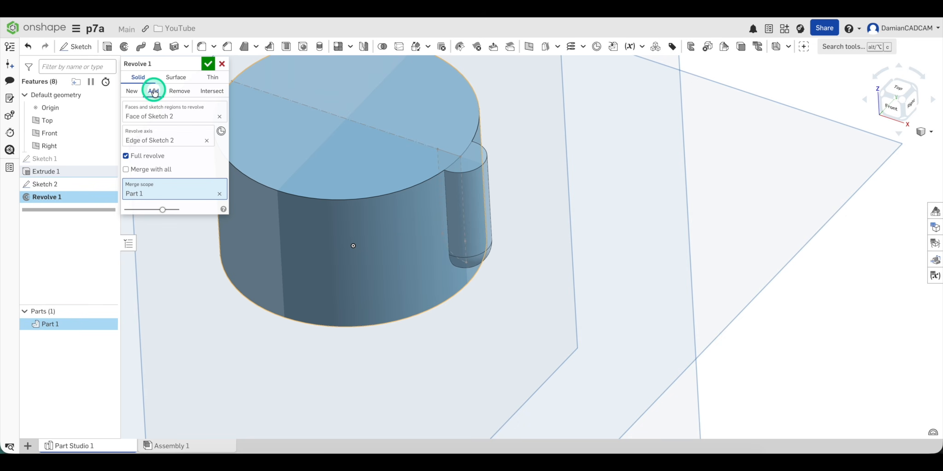
click(135, 92)
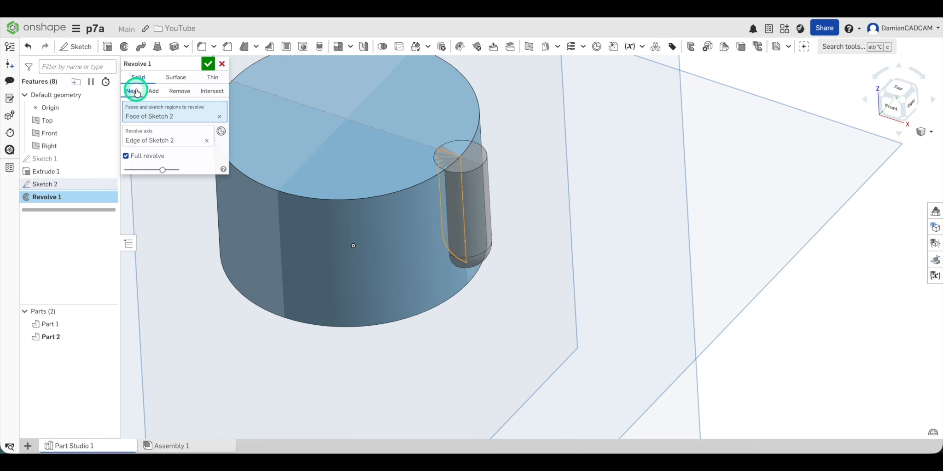
click(183, 94)
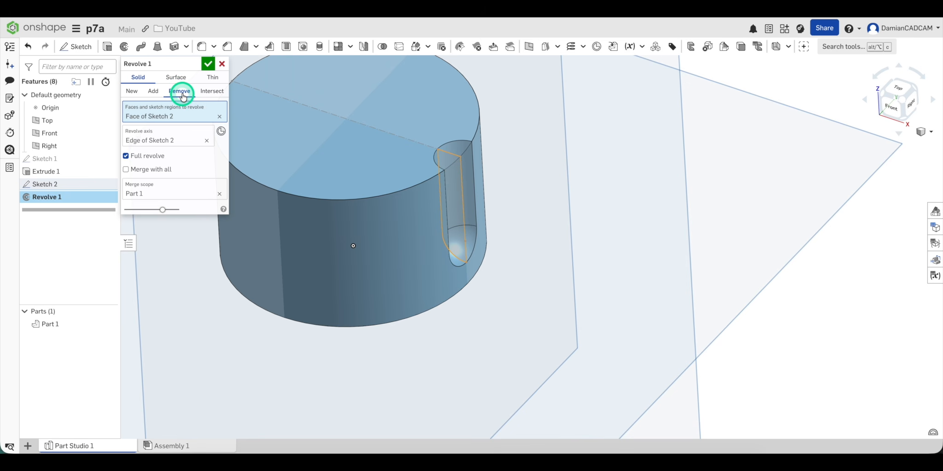
click(208, 64)
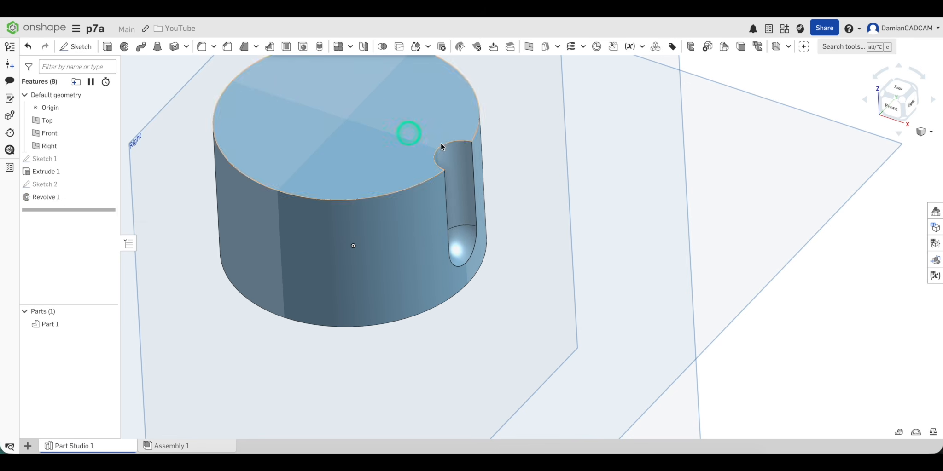
Hide the Top, Front and Right default planes.
key(shift+7)
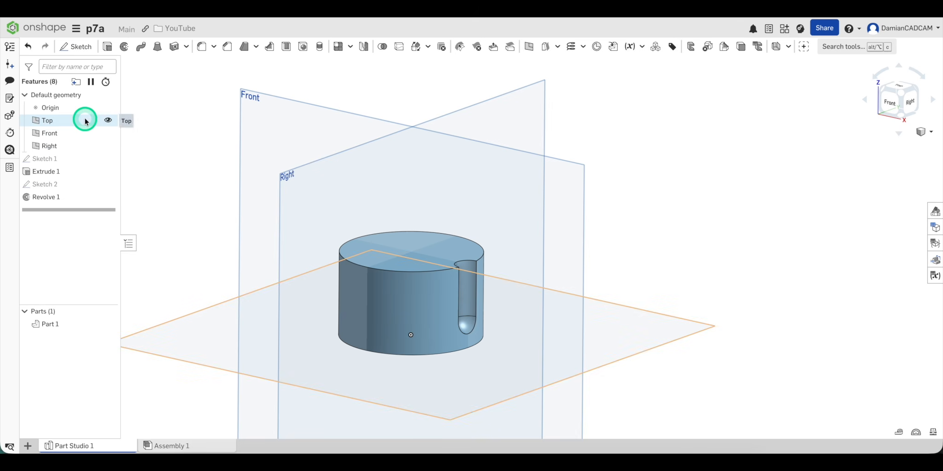
click(108, 120)
click(107, 133)
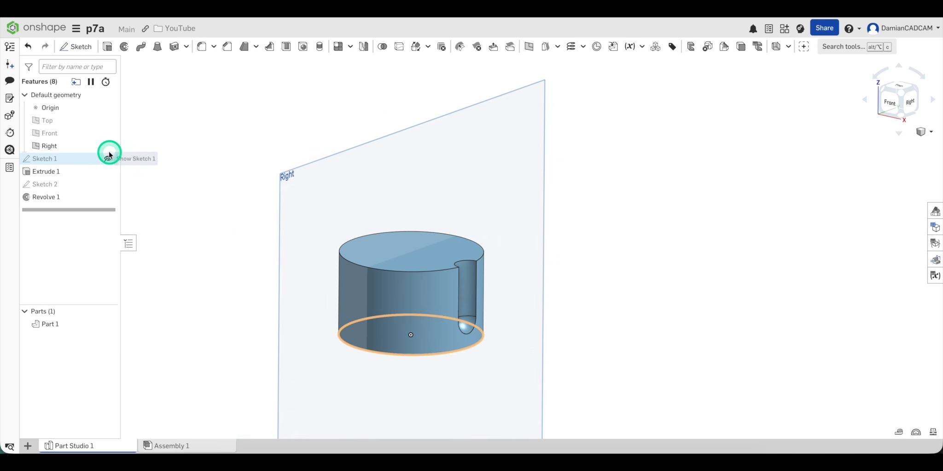
click(107, 146)
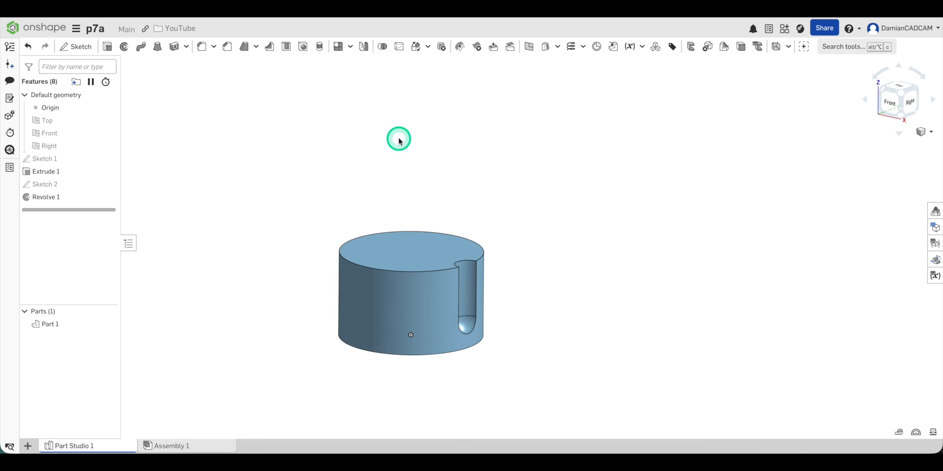
Fillet the revolved groove's outer edge with a 2 mm radius and tangent propagation.
key(Down)
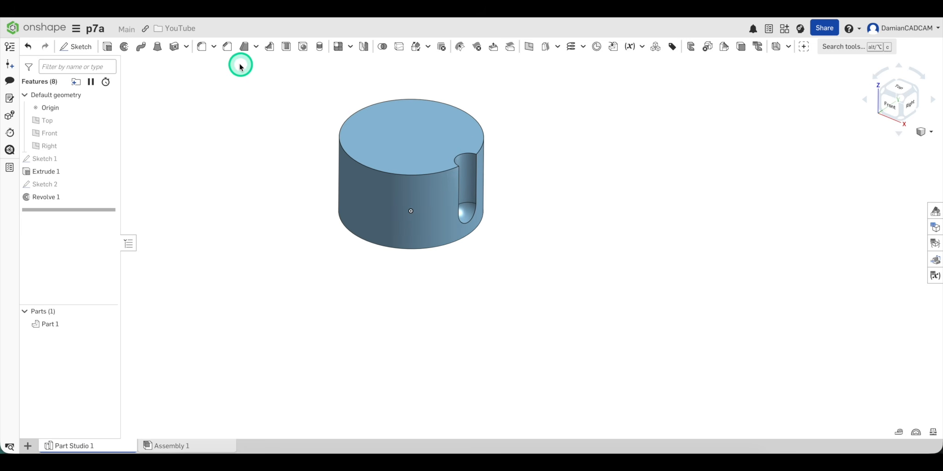
click(204, 51)
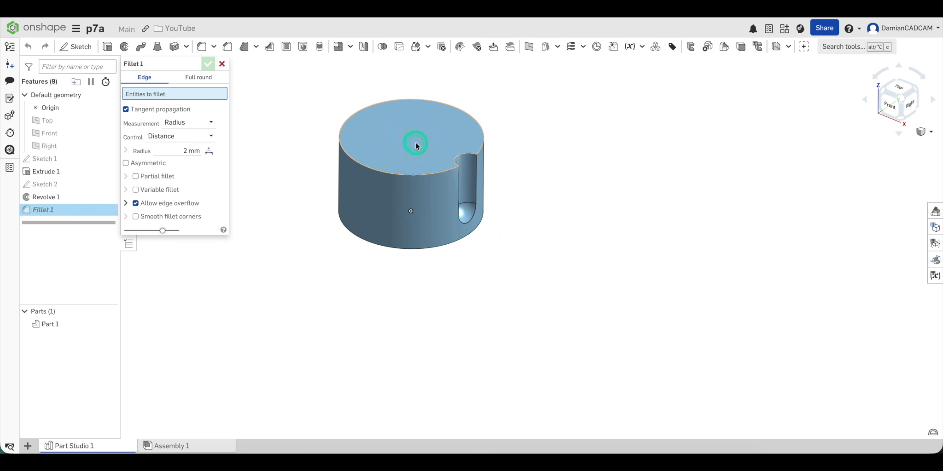
click(459, 178)
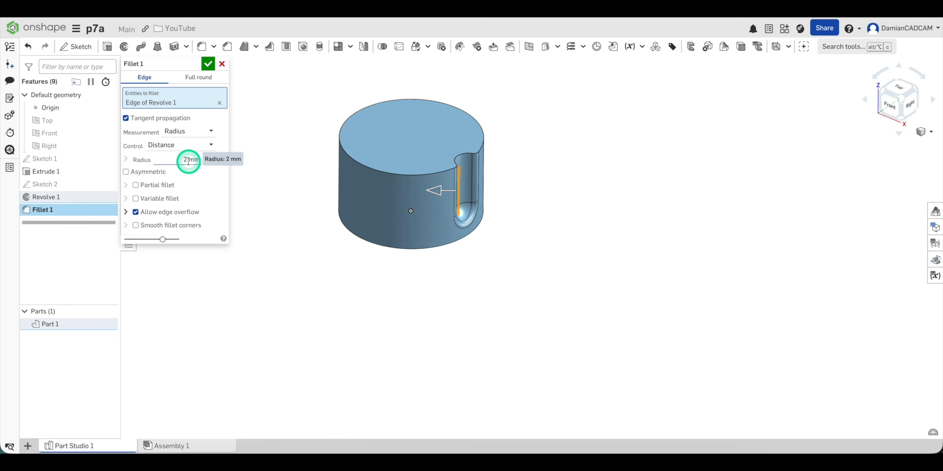
click(208, 63)
Set up a circular feature pattern of Revolve 1 and Fillet 1 about the cylinder's outer face.
scroll(480, 177, up, 1)
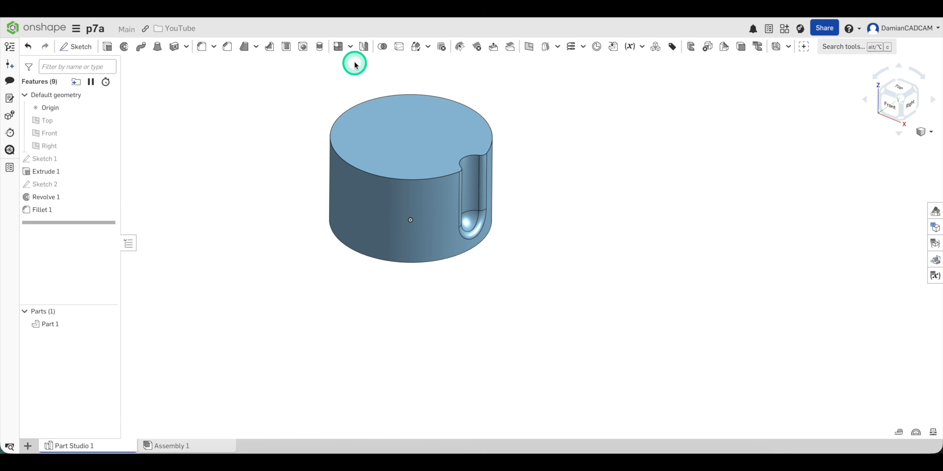
click(350, 48)
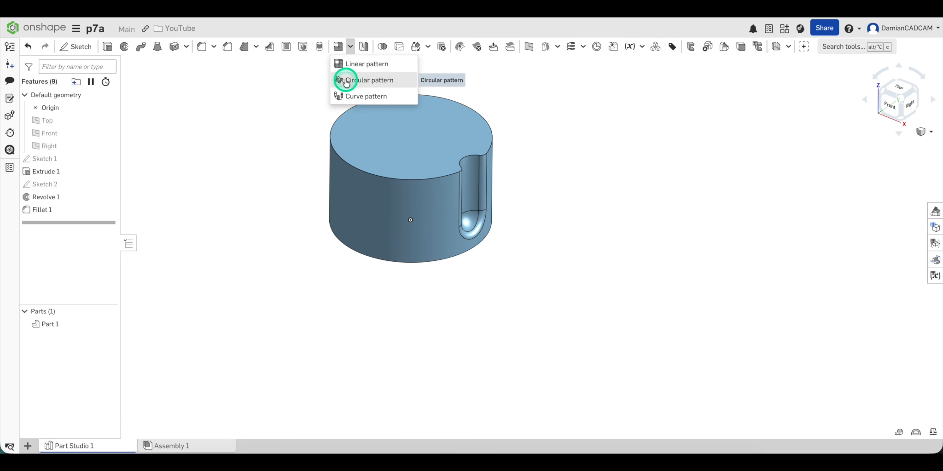
click(372, 82)
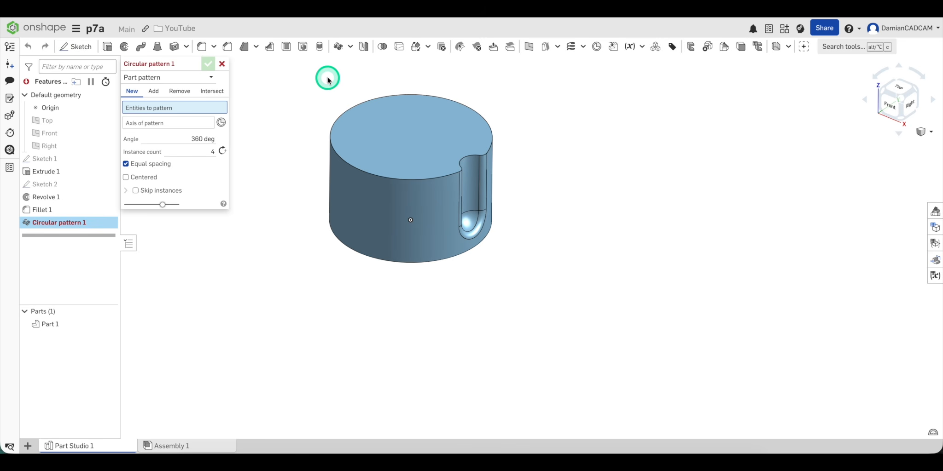
click(198, 78)
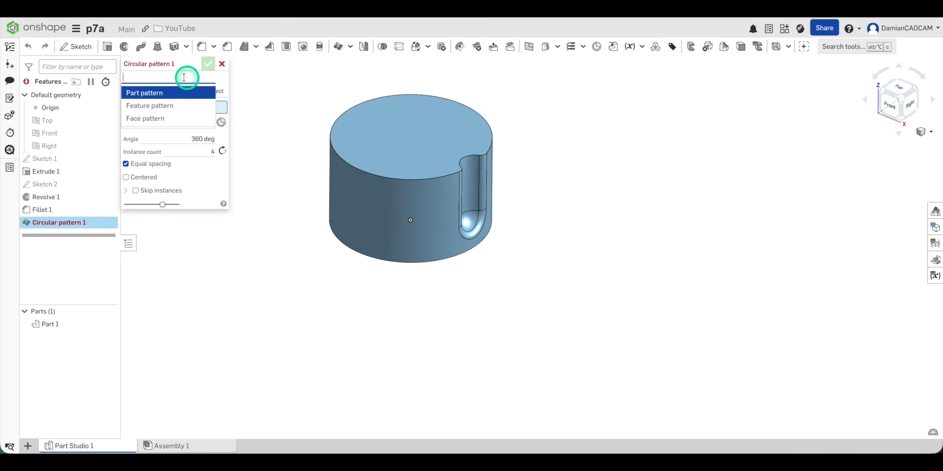
click(155, 105)
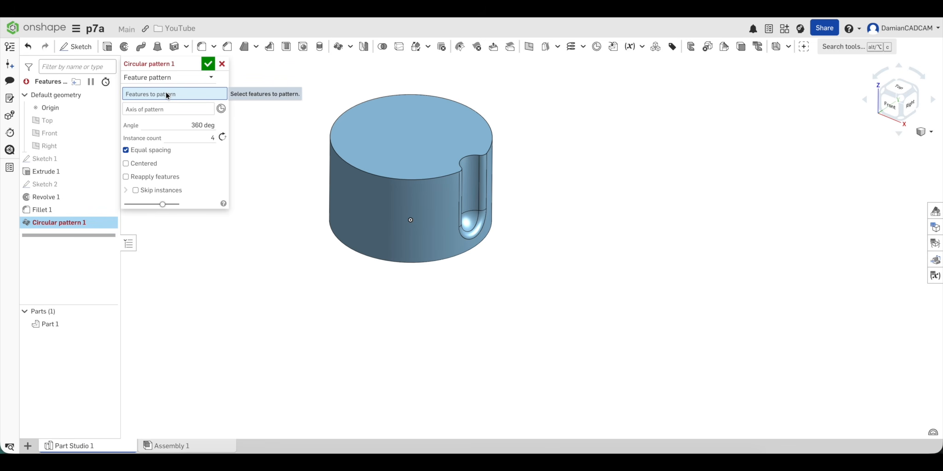
click(46, 198)
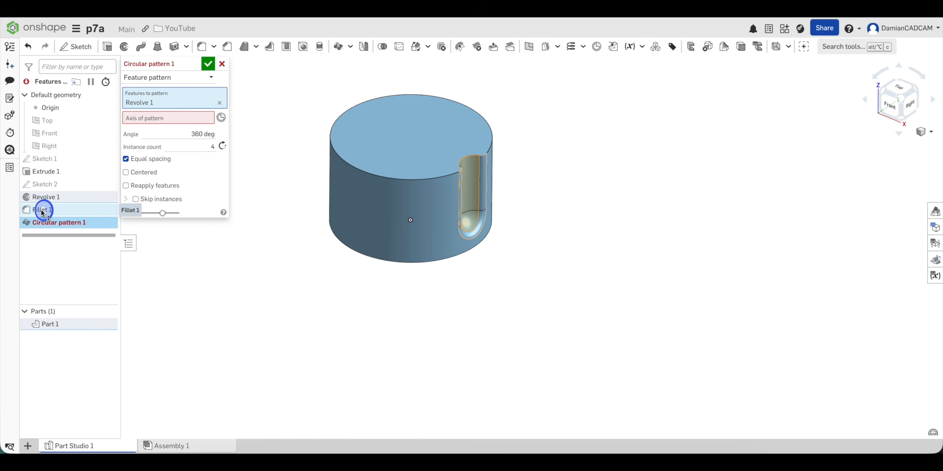
click(41, 211)
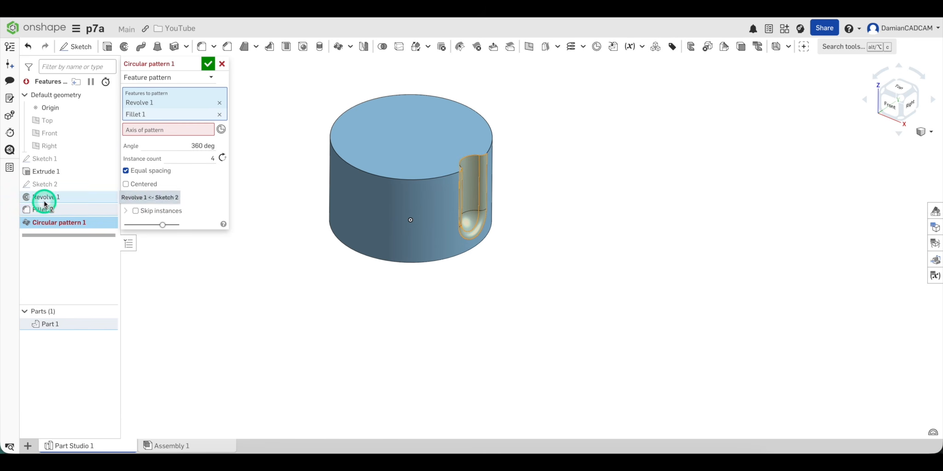
click(149, 130)
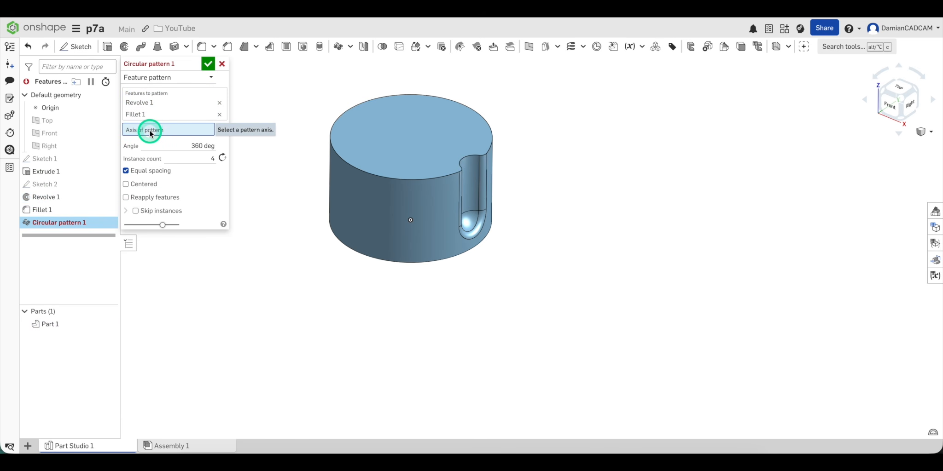
click(364, 198)
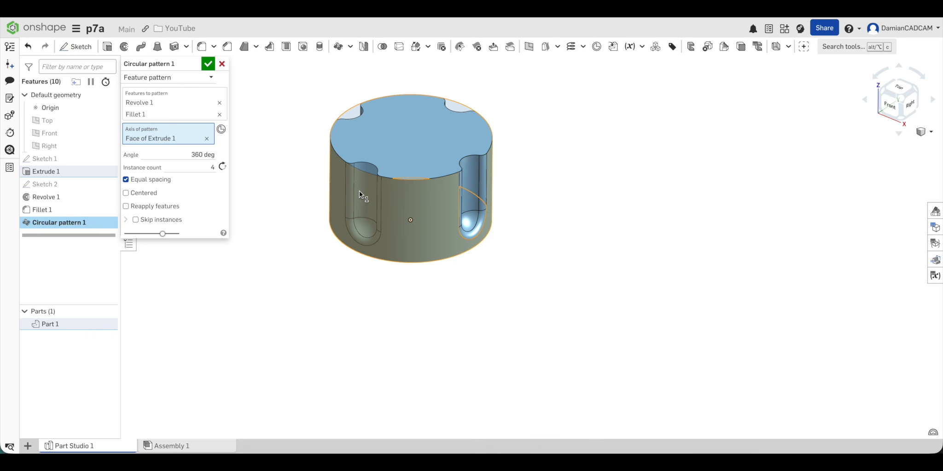
Set the circular pattern's instance count to 10 and accept the pattern.
click(258, 167)
click(211, 167)
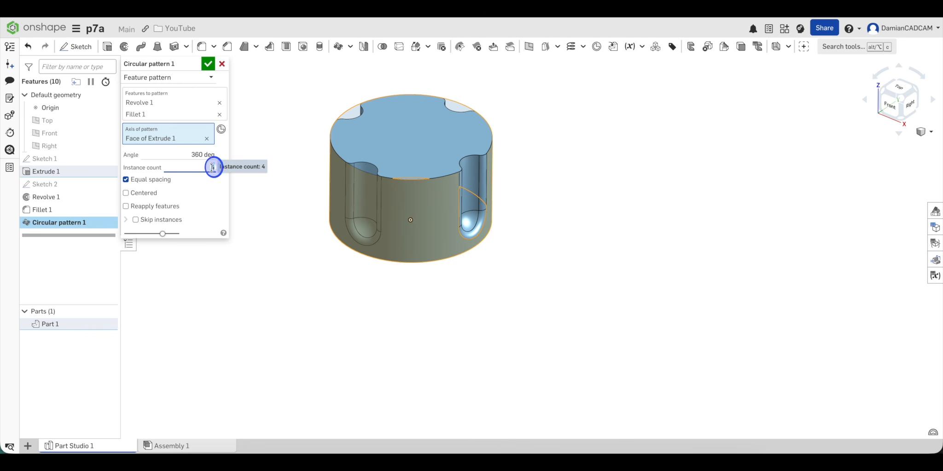
text(10)
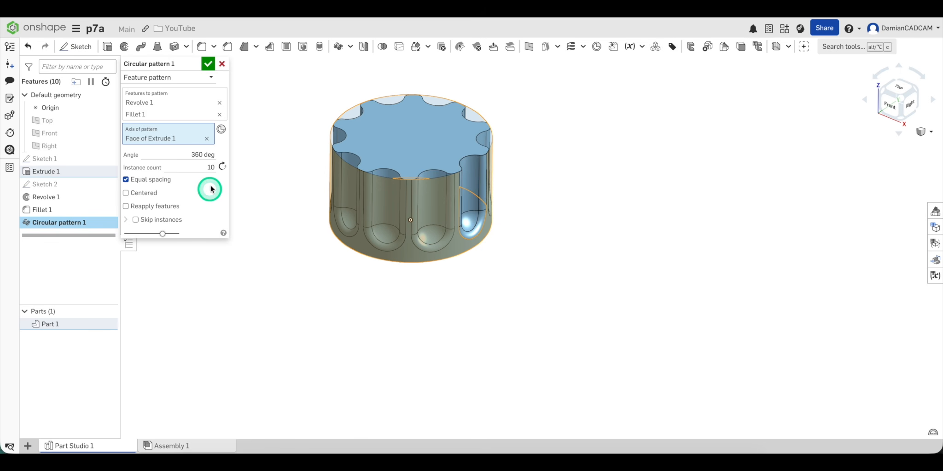
click(208, 63)
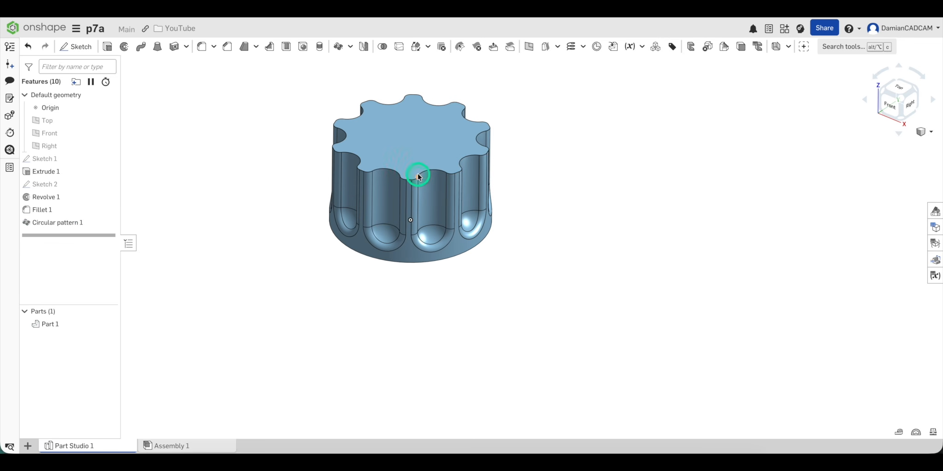
Fillet all edges of the part's scalloped top face with a 2 mm radius.
click(407, 136)
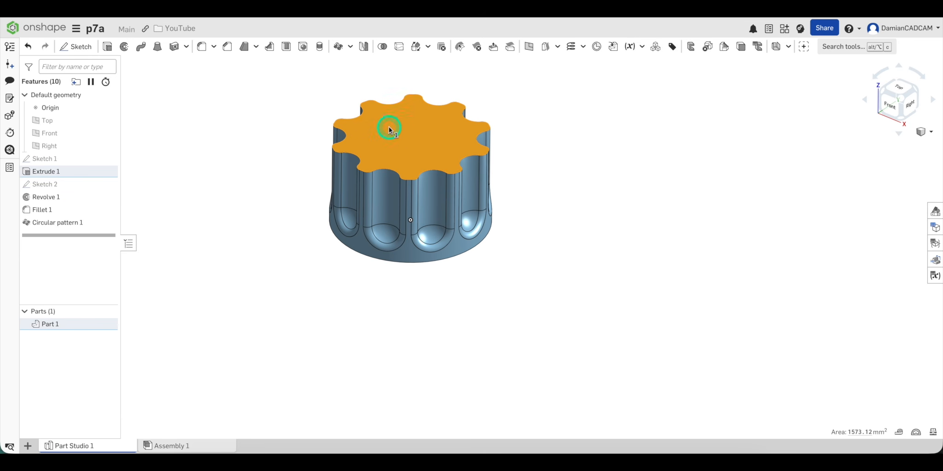
click(203, 52)
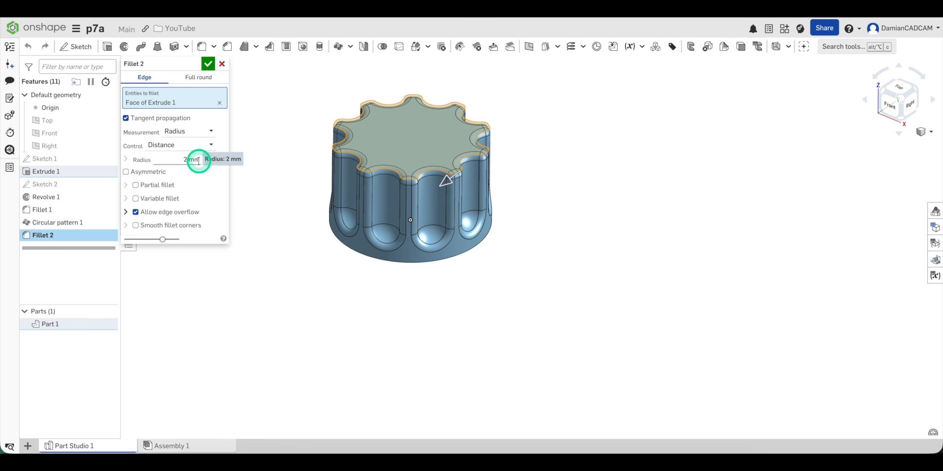
click(208, 64)
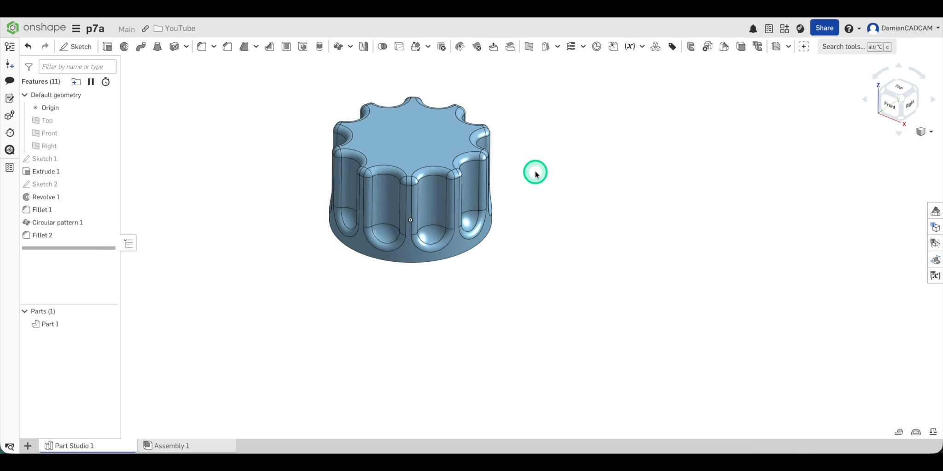
Start a new sketch on the knob's flat bottom face, viewed normal to the sketch plane.
middle_drag(527, 225, 526, 225)
right_drag(525, 226, 525, 192)
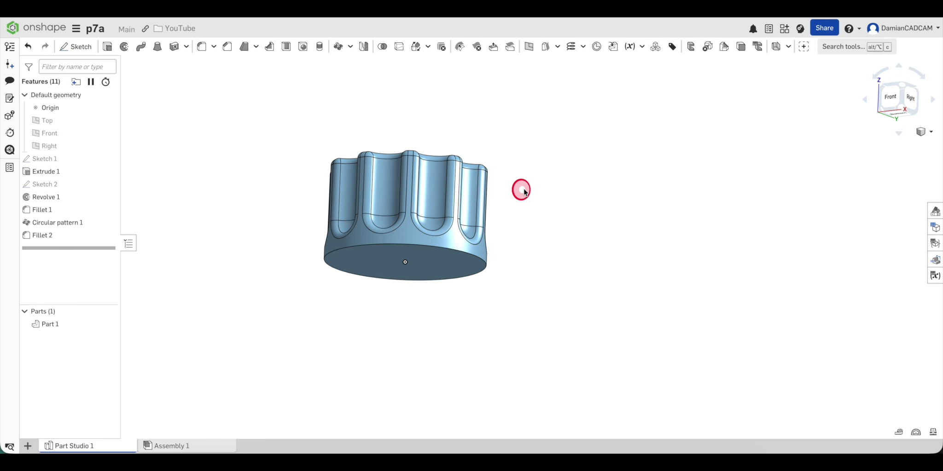
click(433, 269)
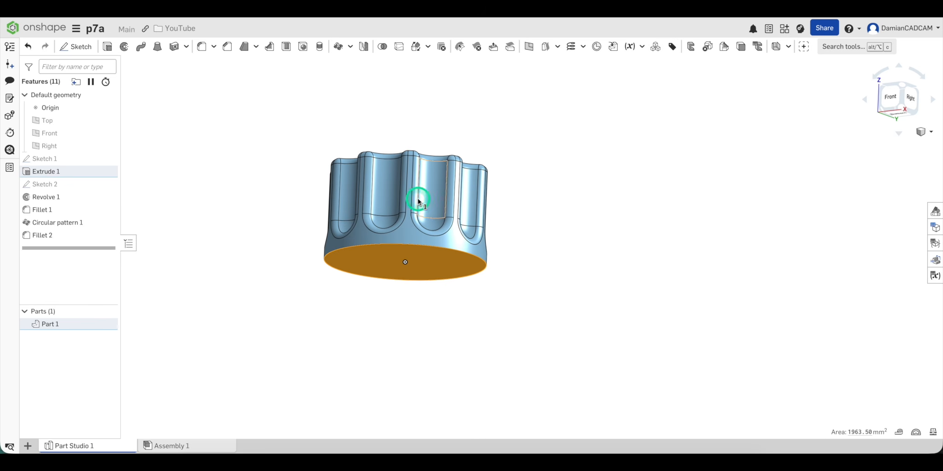
click(77, 47)
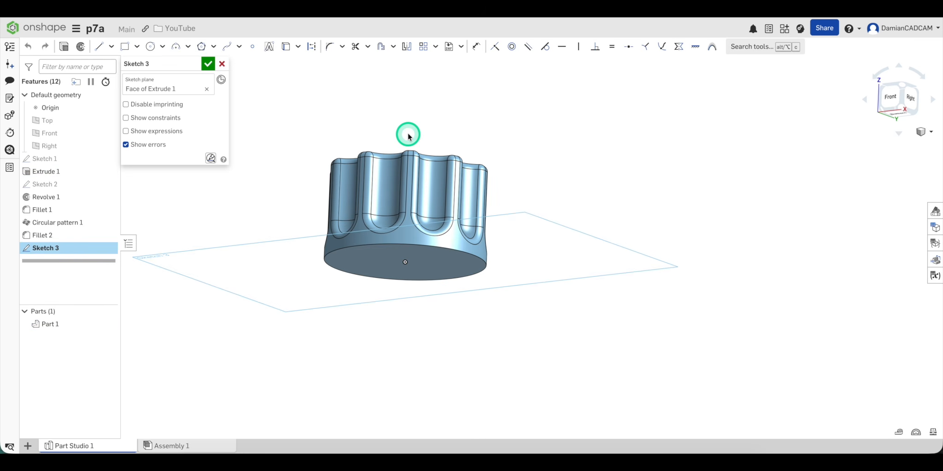
key(n)
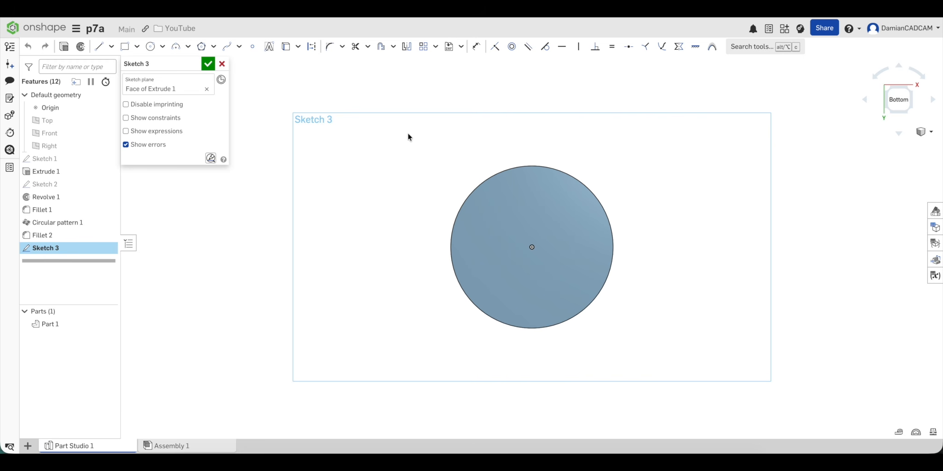
click(497, 112)
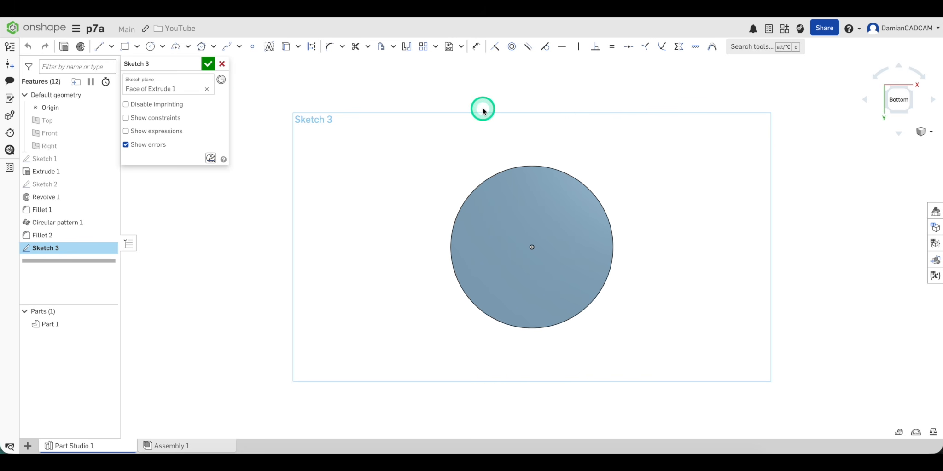
Sketch a 7 mm diameter circle centred on the origin of the bottom face.
click(151, 47)
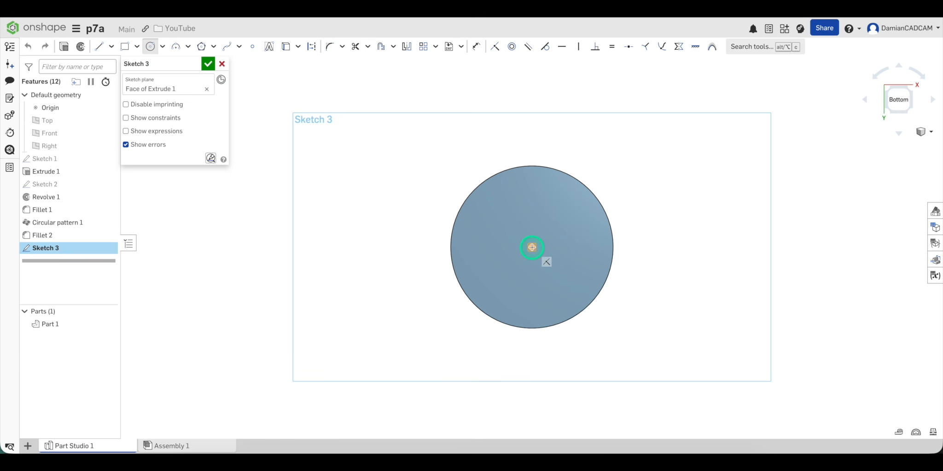
drag(531, 247, 542, 238)
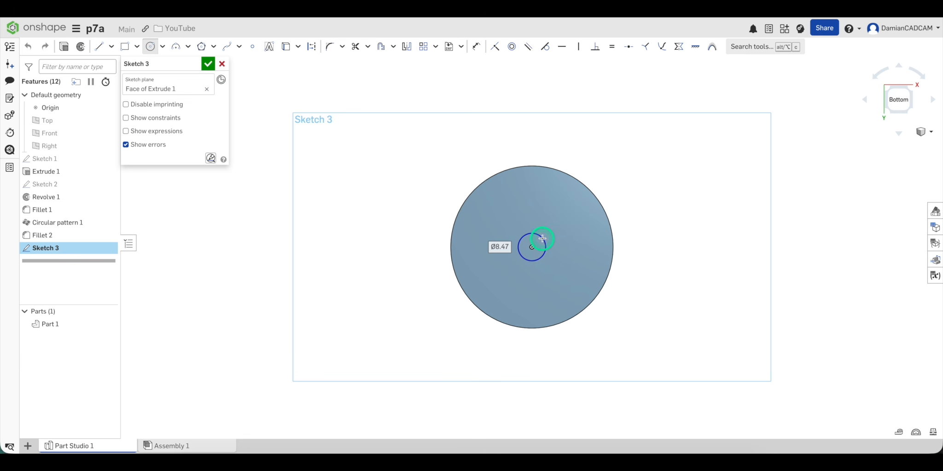
text(7)
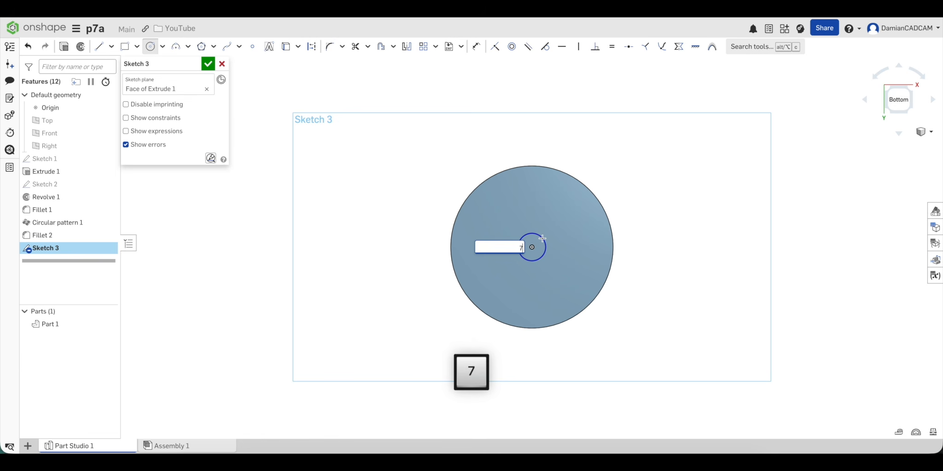
key(Return)
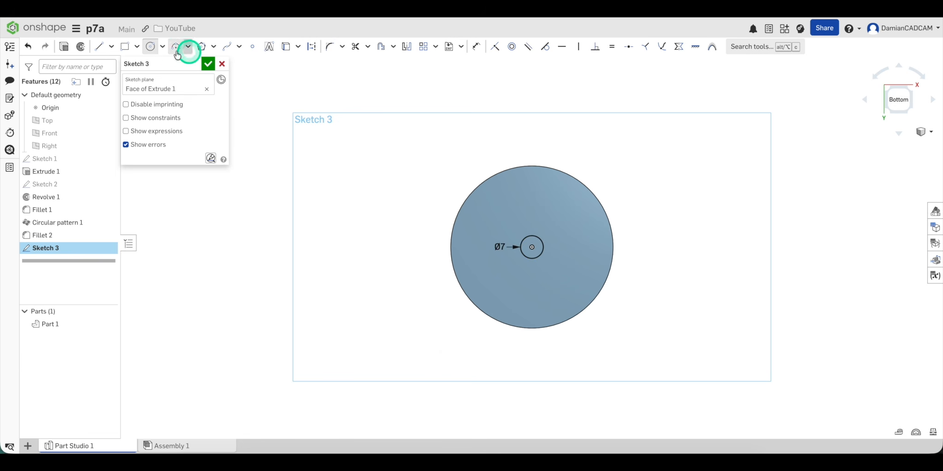
Add a center point rectangle 3 mm wide and 10 mm high on the circle's centre and accept the sketch.
click(136, 47)
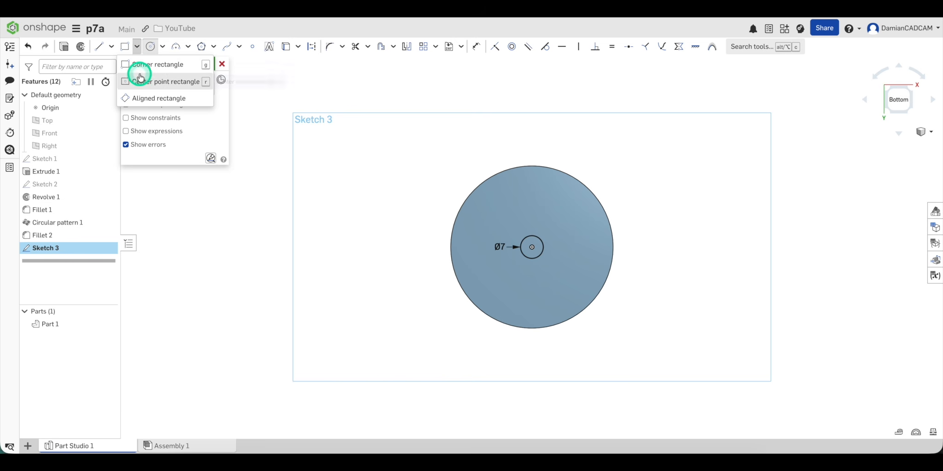
click(154, 83)
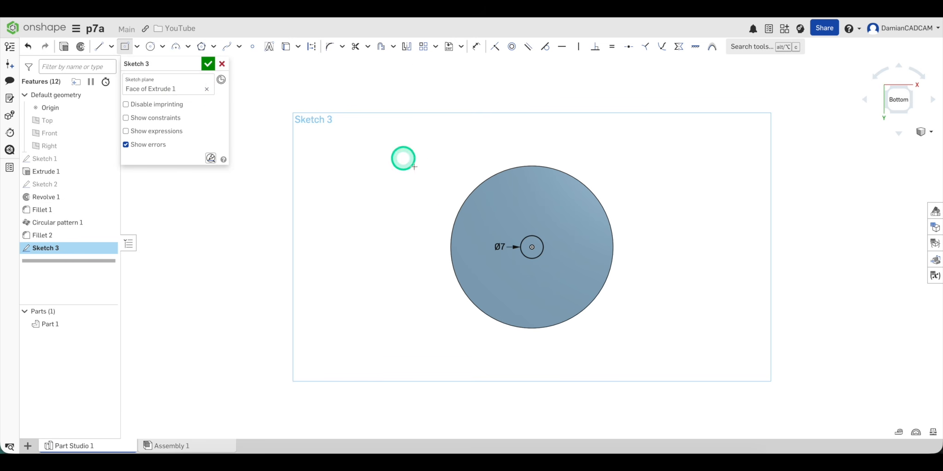
click(531, 247)
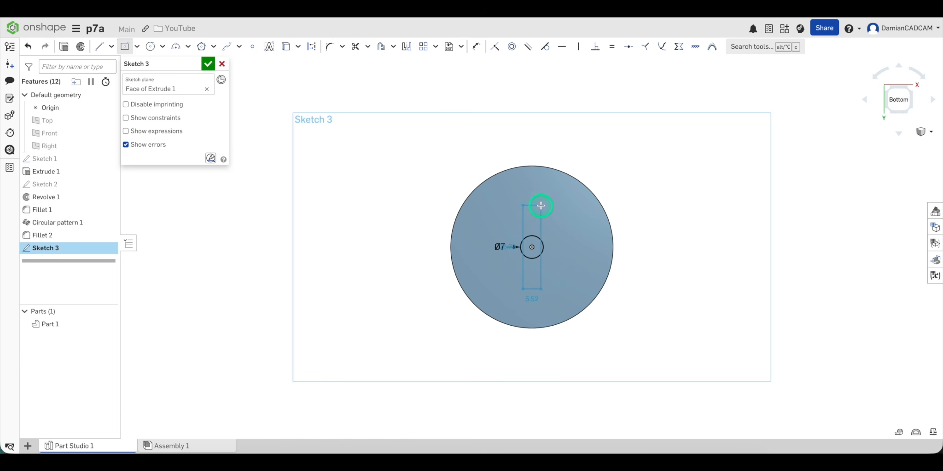
click(541, 212)
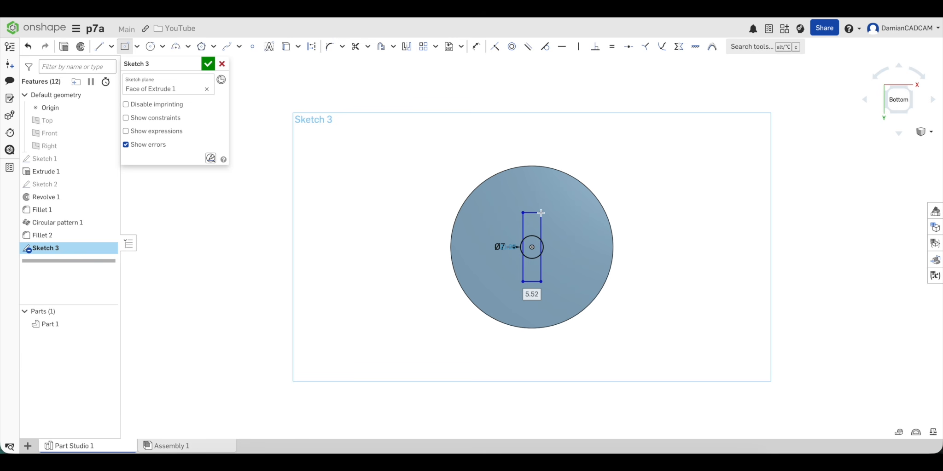
text(3)
key(Return)
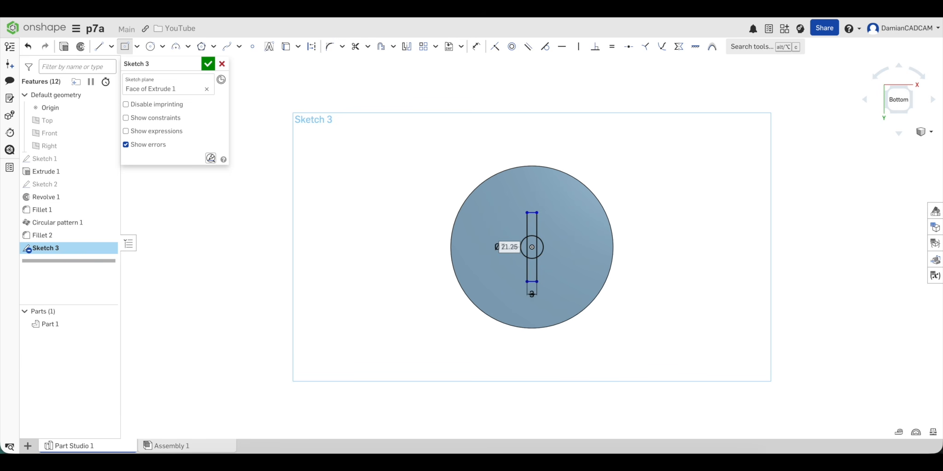
text(10)
key(Return)
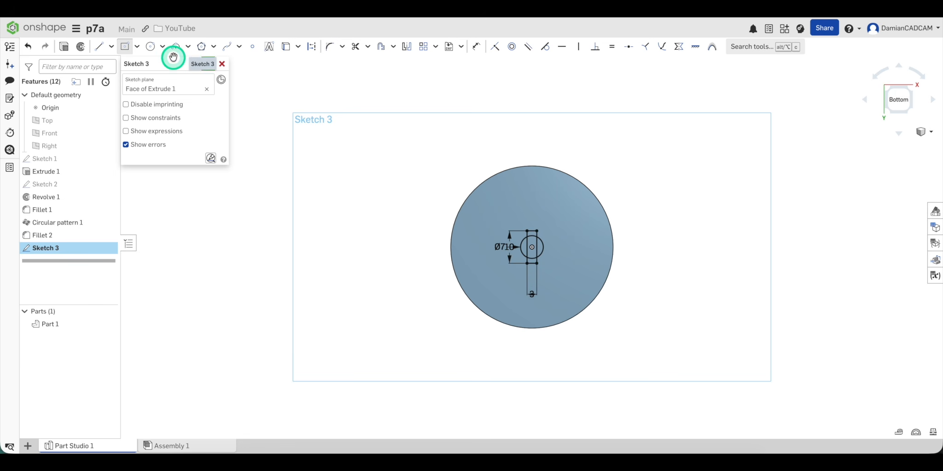
click(208, 64)
Set up an Extrude of all the circle and rectangle regions of Sketch 3 that removes material from the knob.
scroll(561, 275, up, 10)
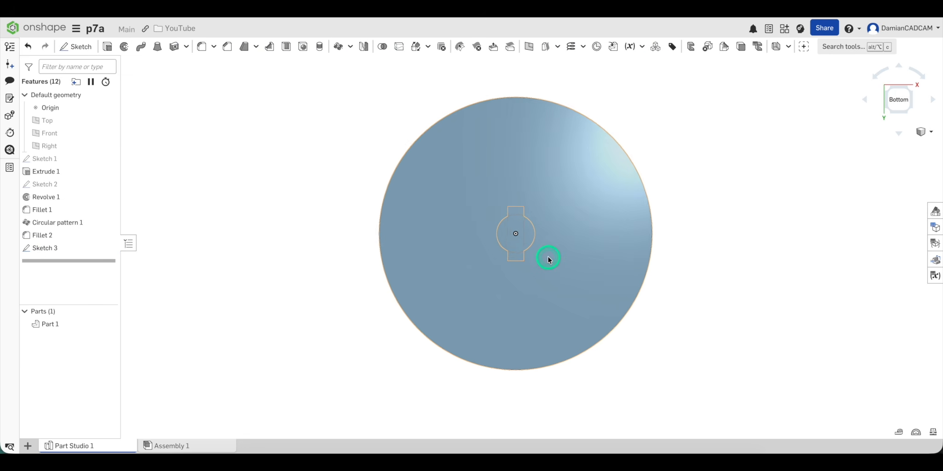
click(446, 194)
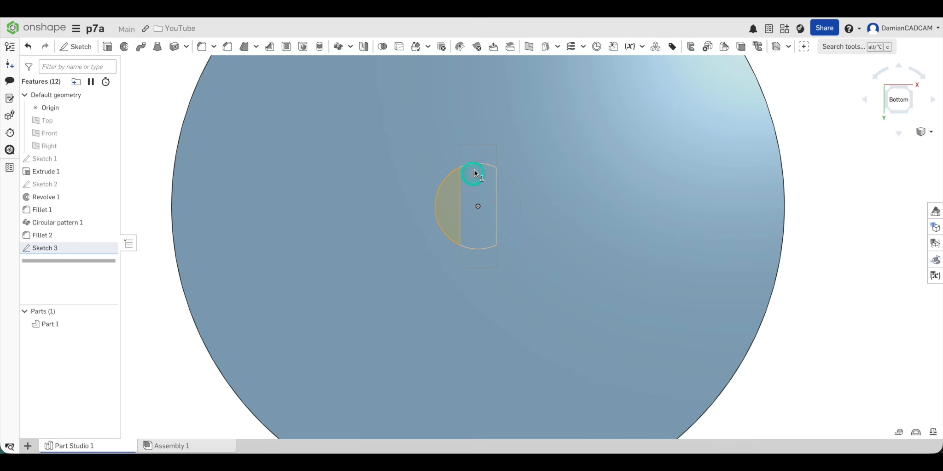
click(480, 157)
click(475, 183)
click(509, 194)
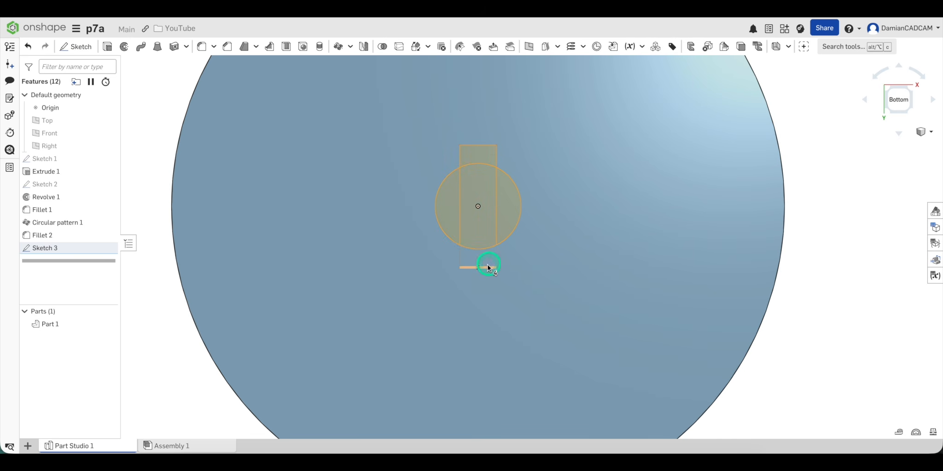
click(480, 256)
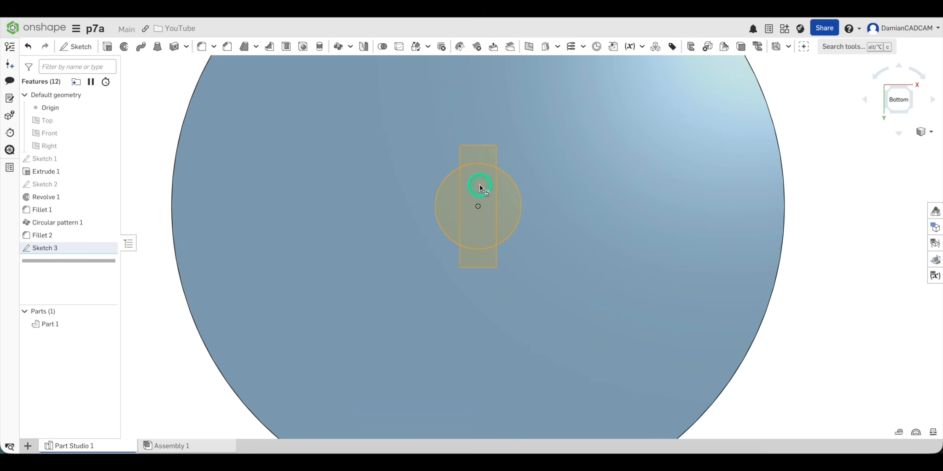
scroll(386, 199, down, 3)
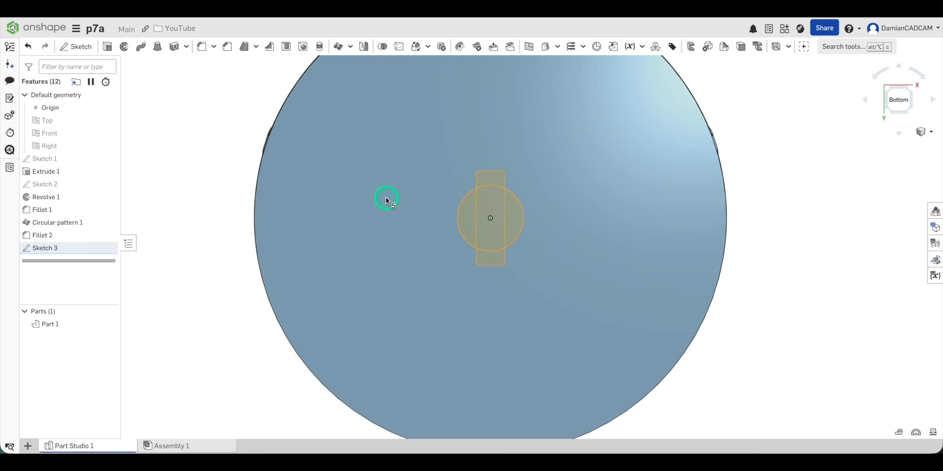
key(Up)
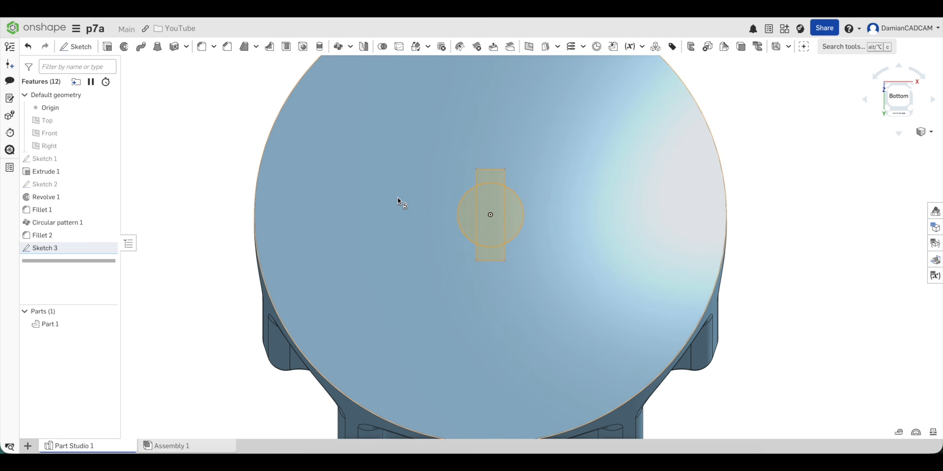
click(485, 193)
key(Up)
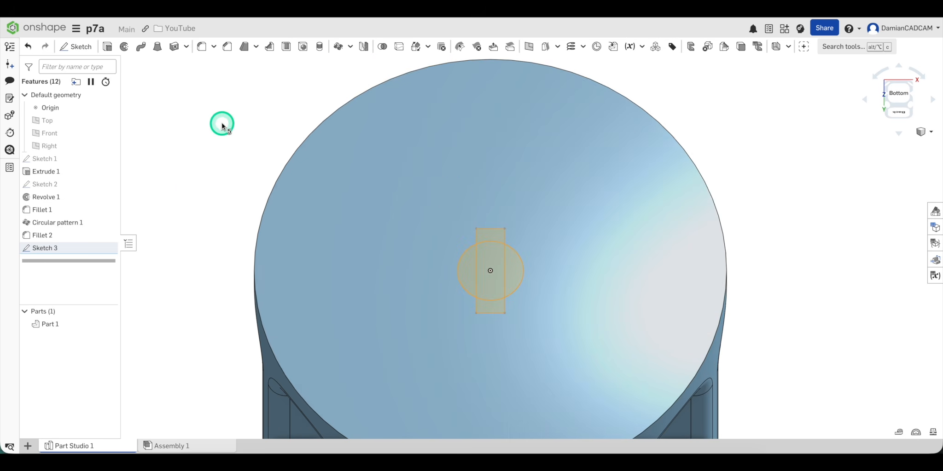
key(Down)
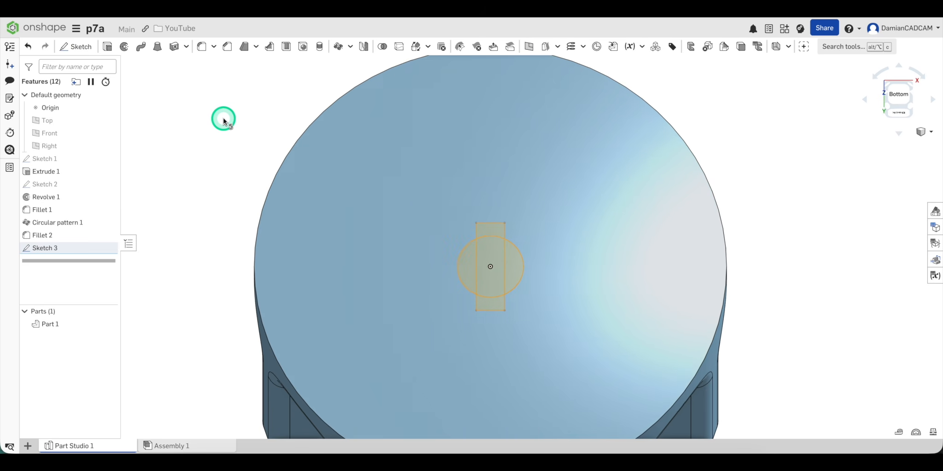
key(z)
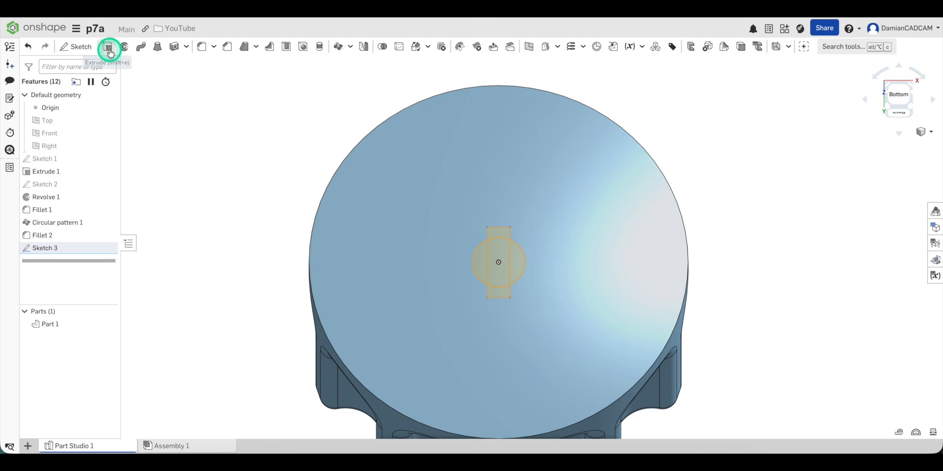
click(107, 48)
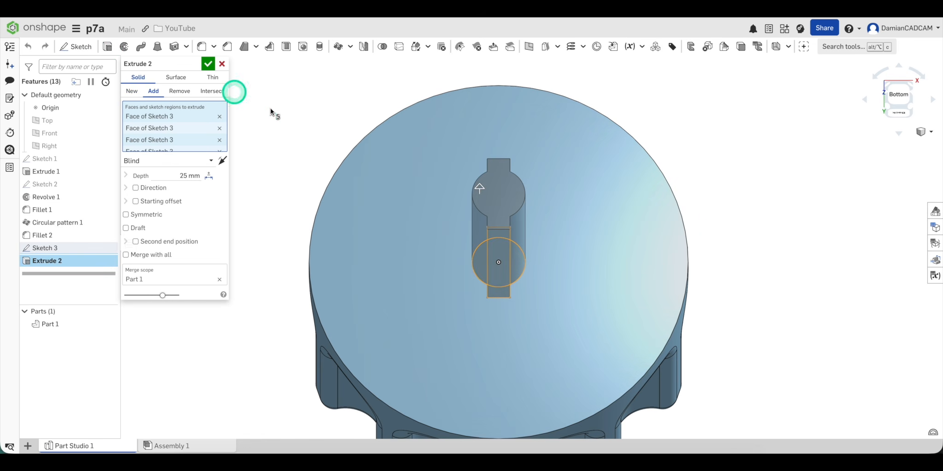
key(z)
key(Up)
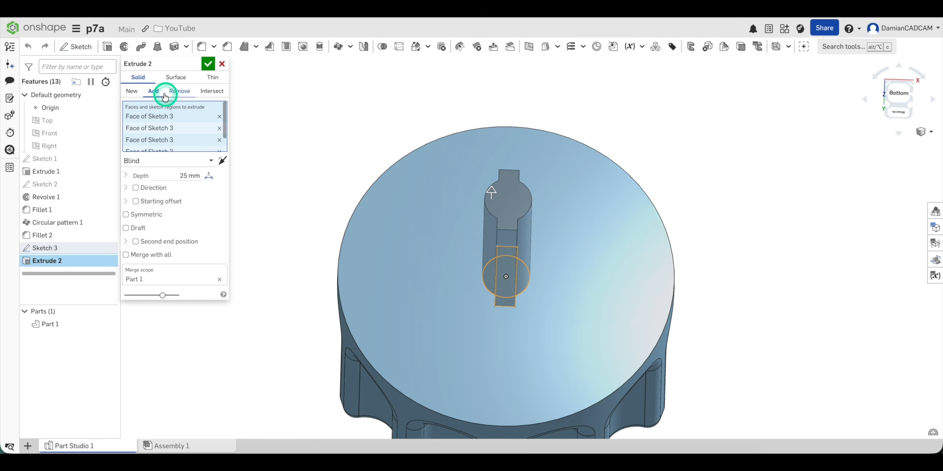
key(Up)
key(Up)
key(Up)
key(Up)
key(Up)
key(Up)
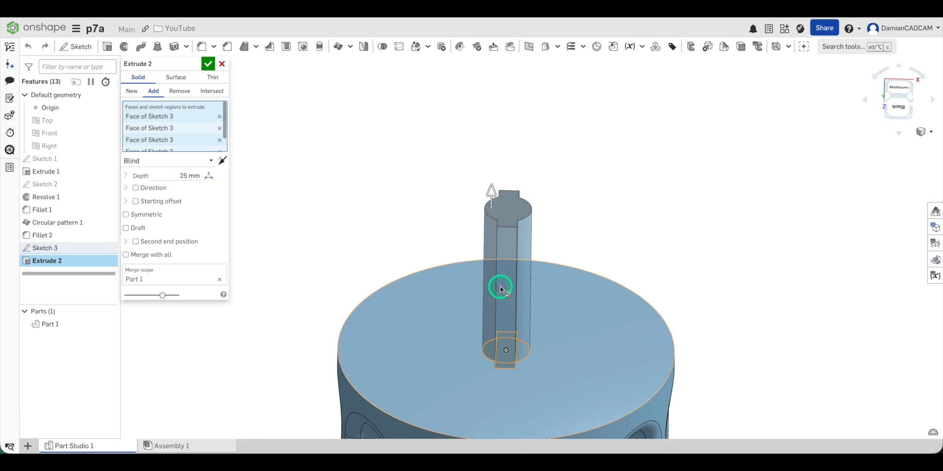
click(178, 93)
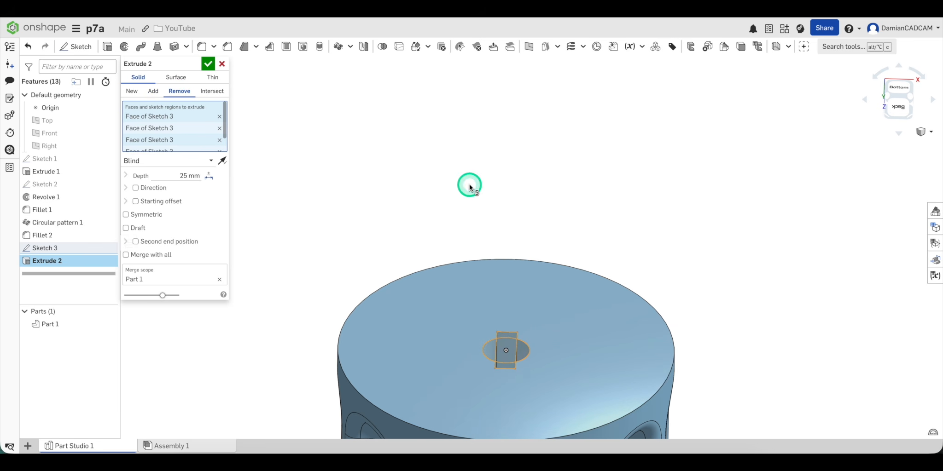
Set the keyed bore's blind cut depth to 15 mm and accept the extrude.
key(Down)
key(Down)
key(Down)
key(Down)
key(Down)
key(Down)
key(Down)
key(Down)
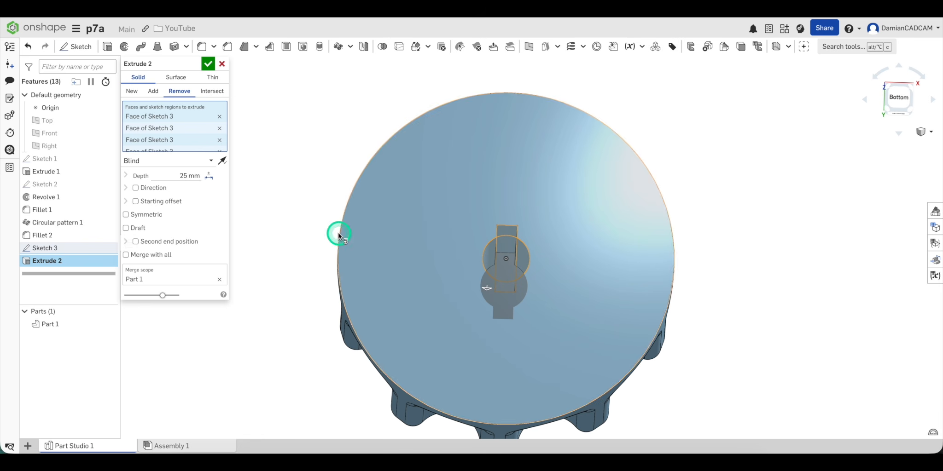
click(183, 175)
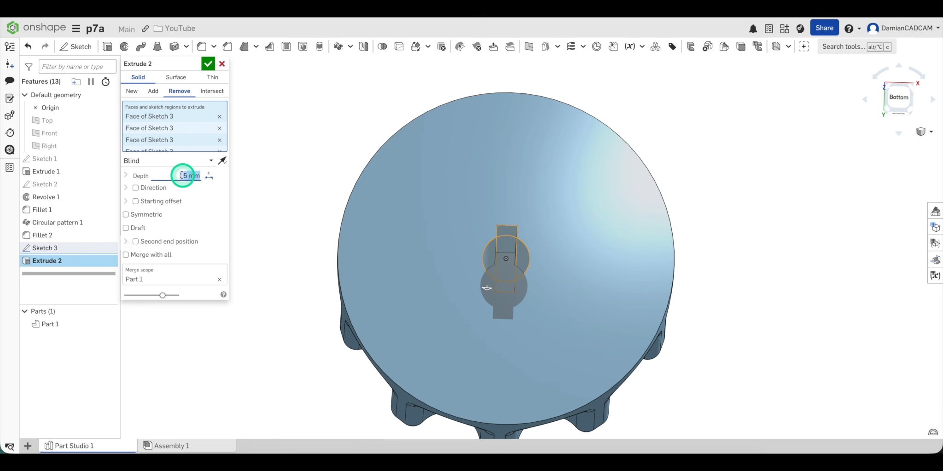
text(5)
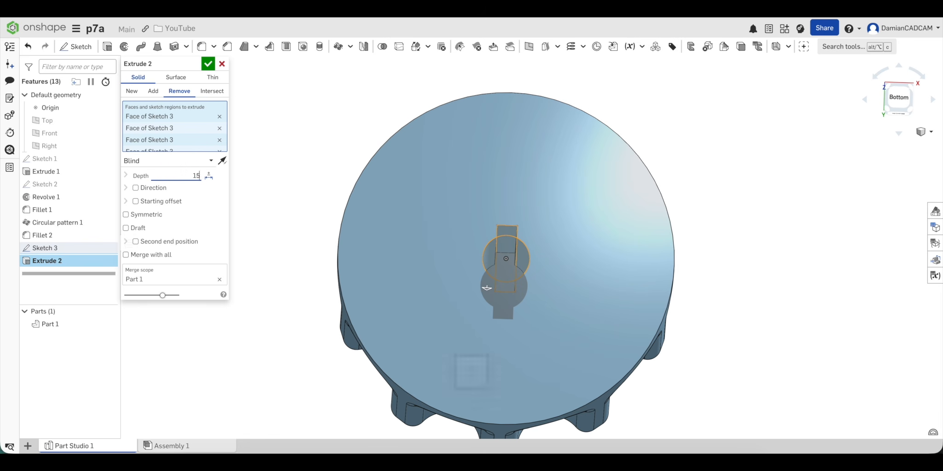
click(205, 175)
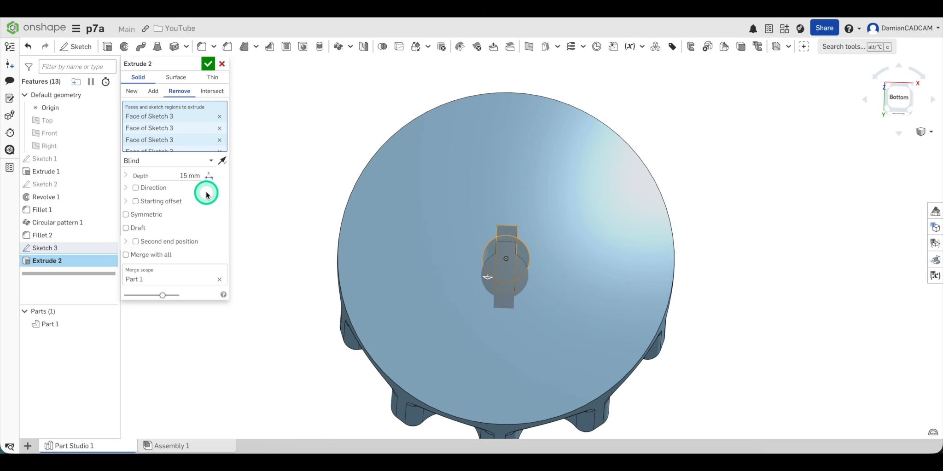
click(208, 64)
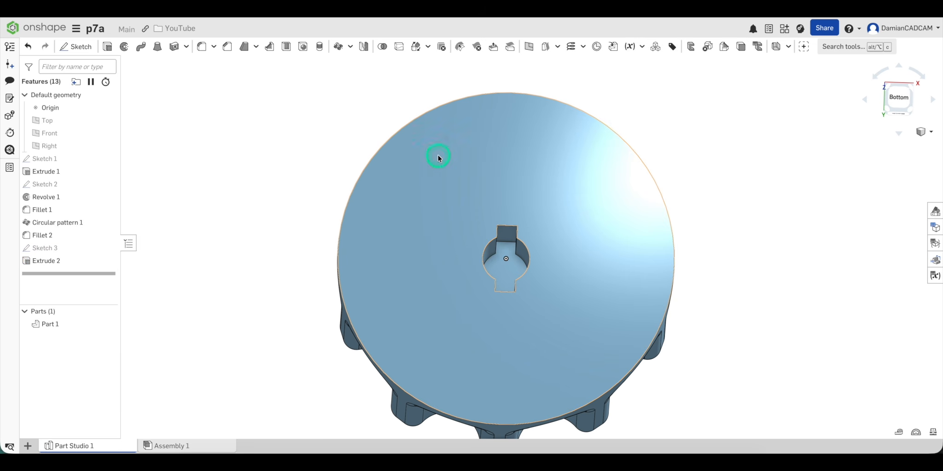
right_drag(616, 216, 686, 102)
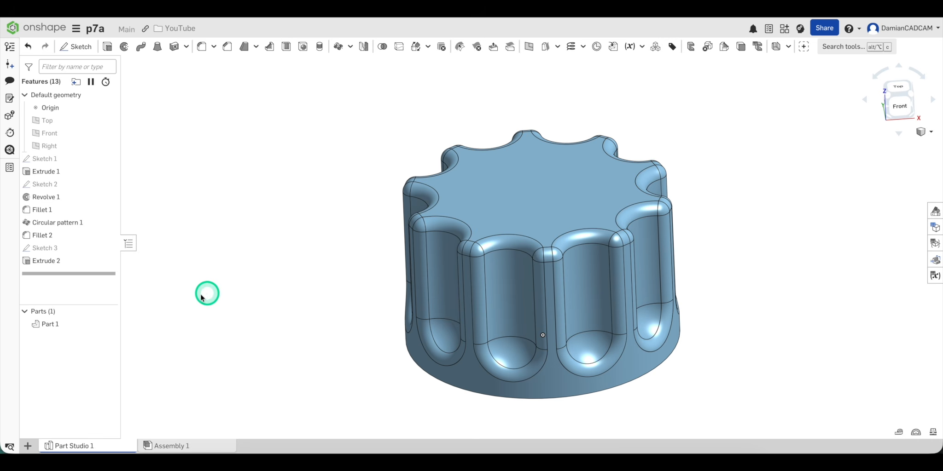
click(51, 324)
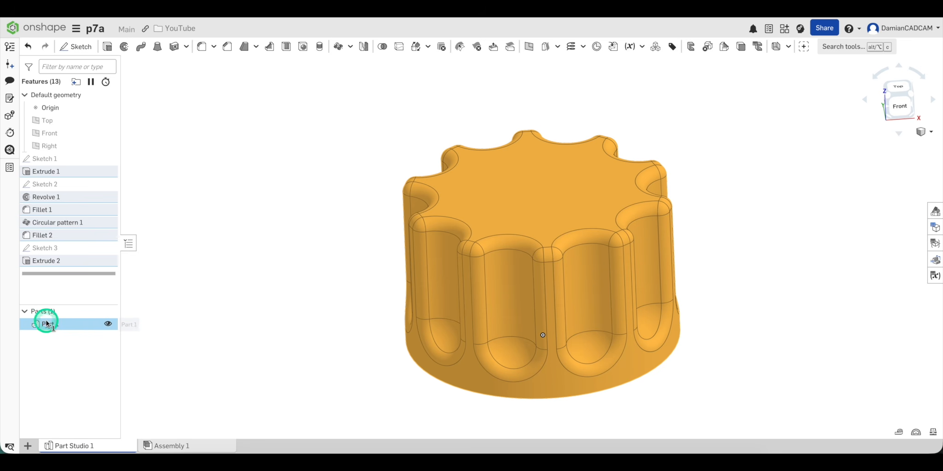
right_click(50, 325)
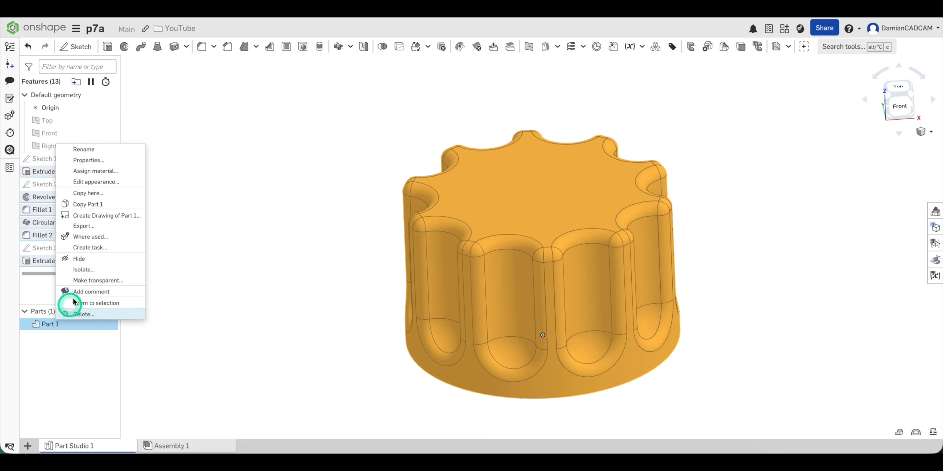
click(70, 404)
Export Part Studio 1 as a downloaded STEP file named OnshapeStep.
right_click(75, 447)
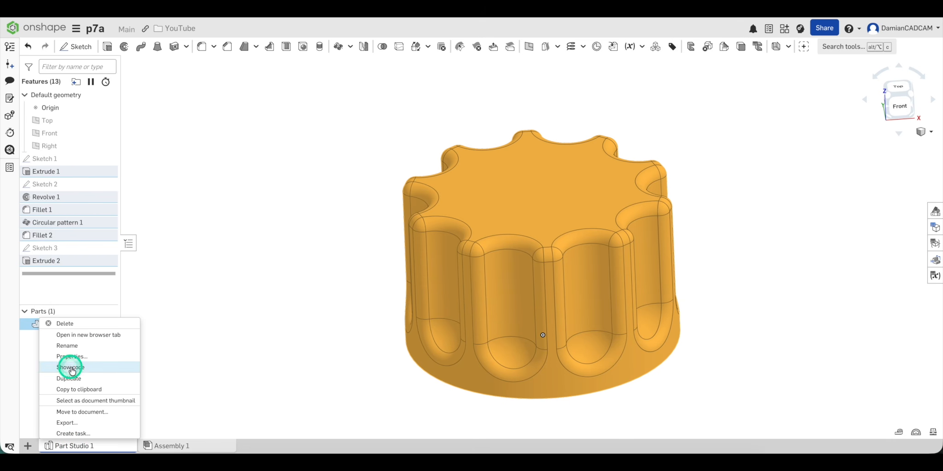
click(69, 423)
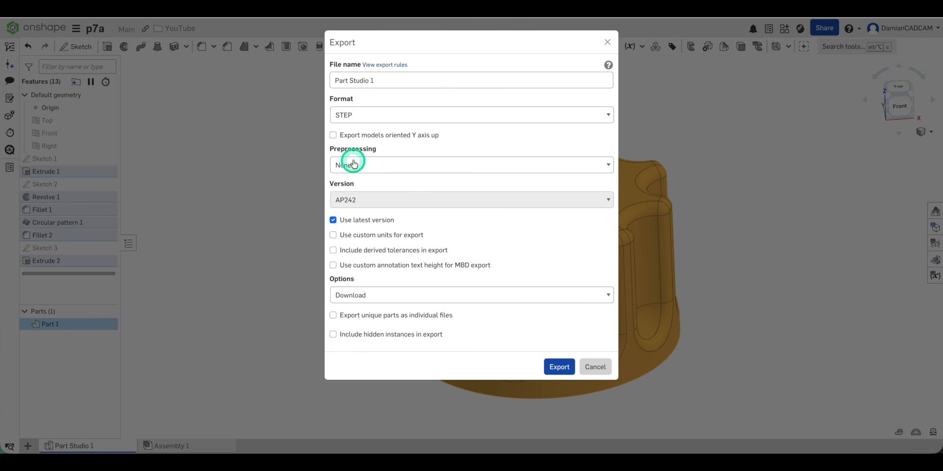
drag(372, 79, 318, 79)
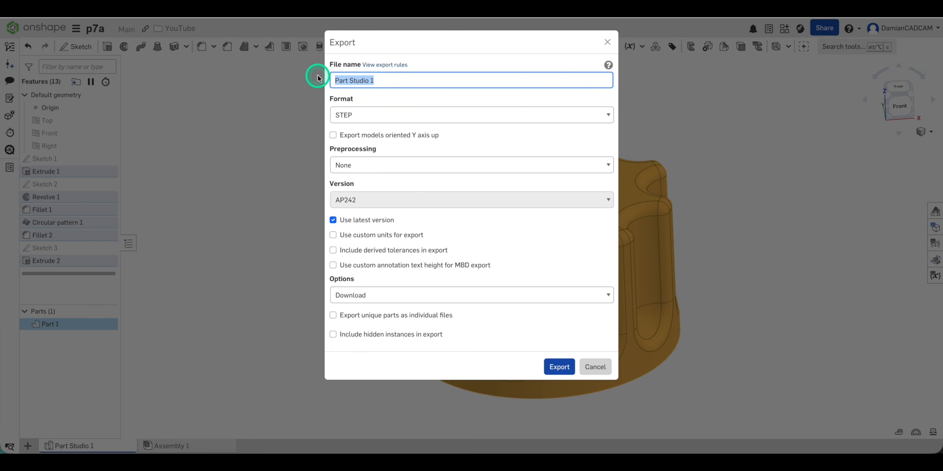
text(Onsha)
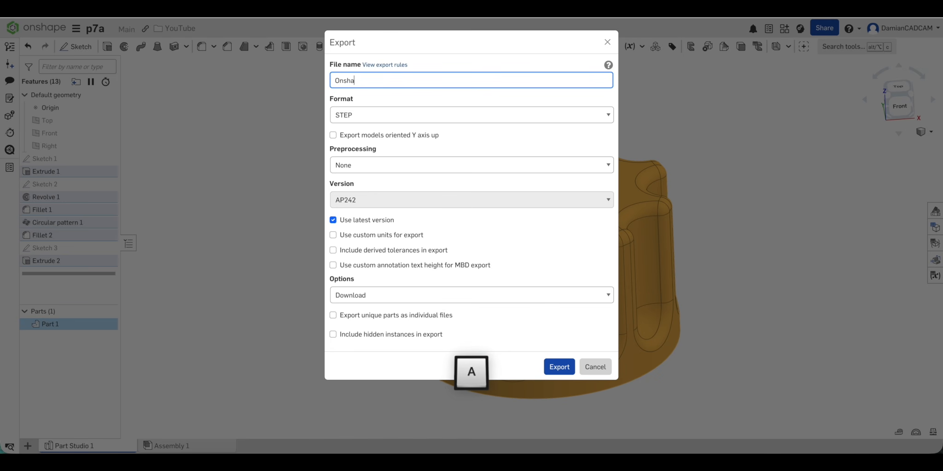
text(peStep)
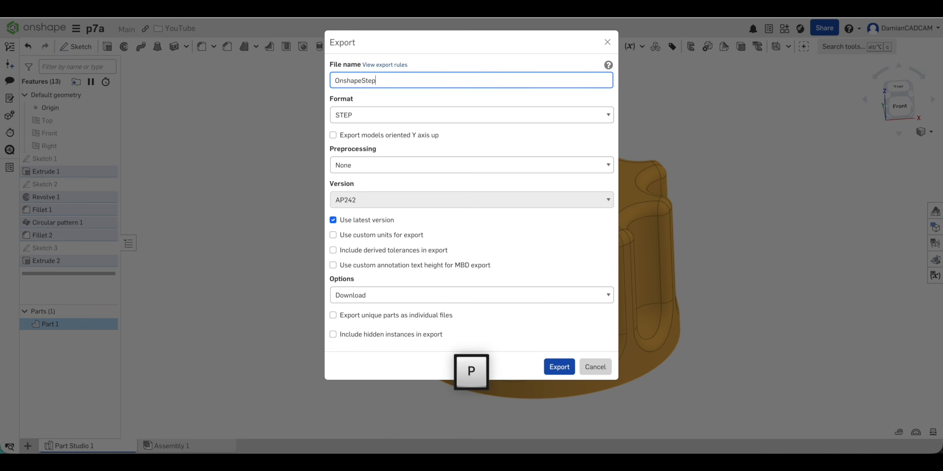
click(365, 115)
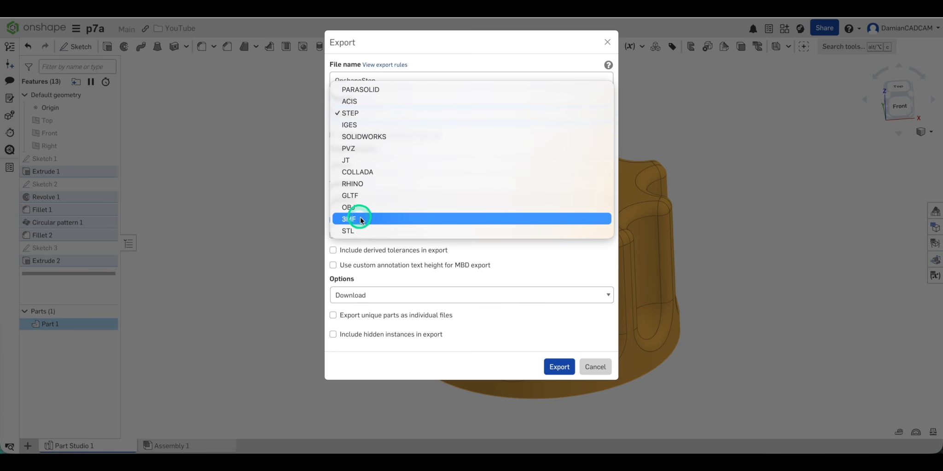
click(374, 113)
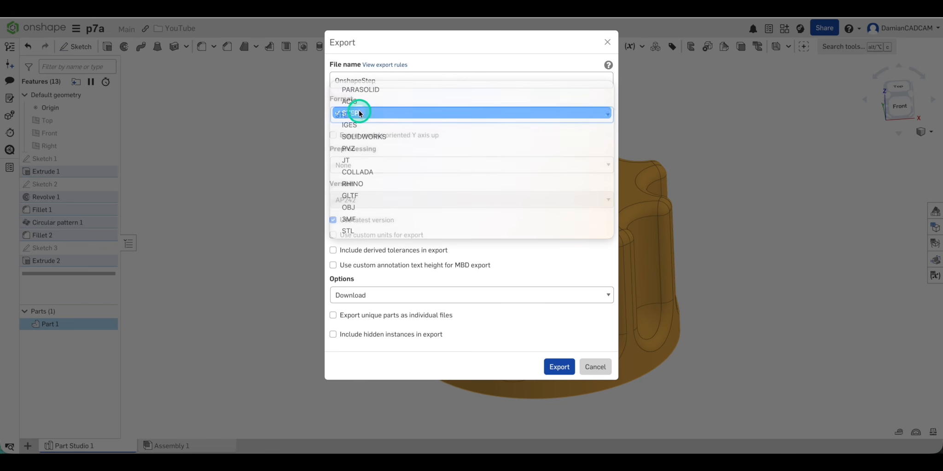
click(558, 366)
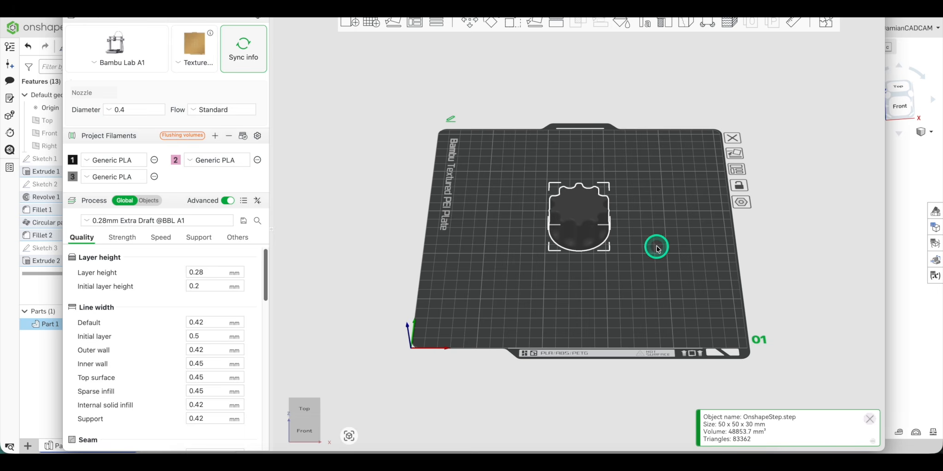
Slice the plate holding OnshapeStep.step in Bambu Studio, inspect the layer preview, and return to Onshape with the part deselected.
scroll(606, 224, up, 2)
scroll(606, 224, up, 5)
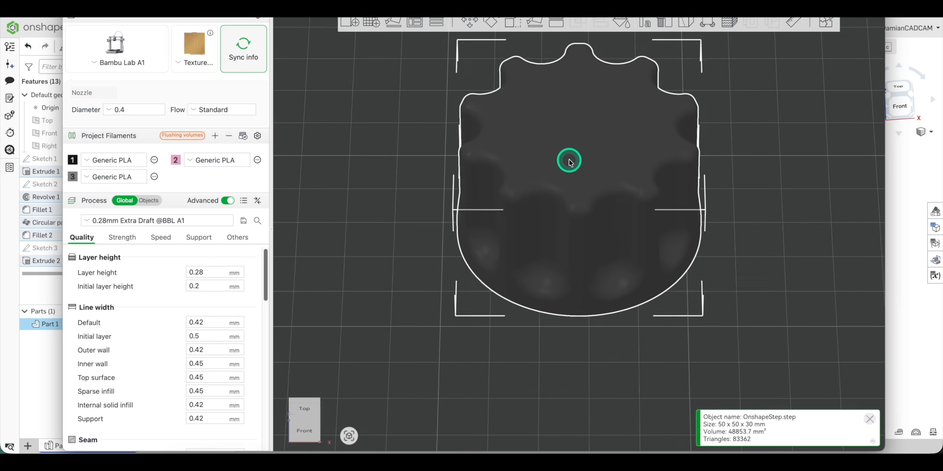
scroll(569, 159, down, 2)
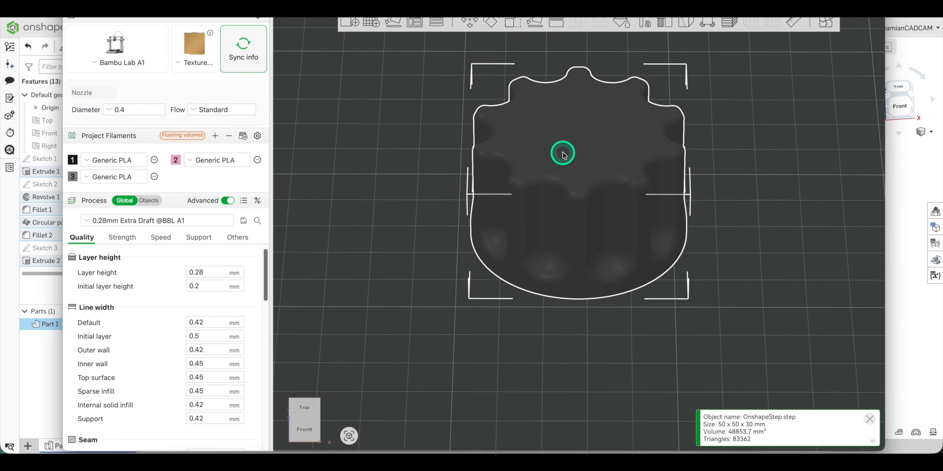
click(775, 17)
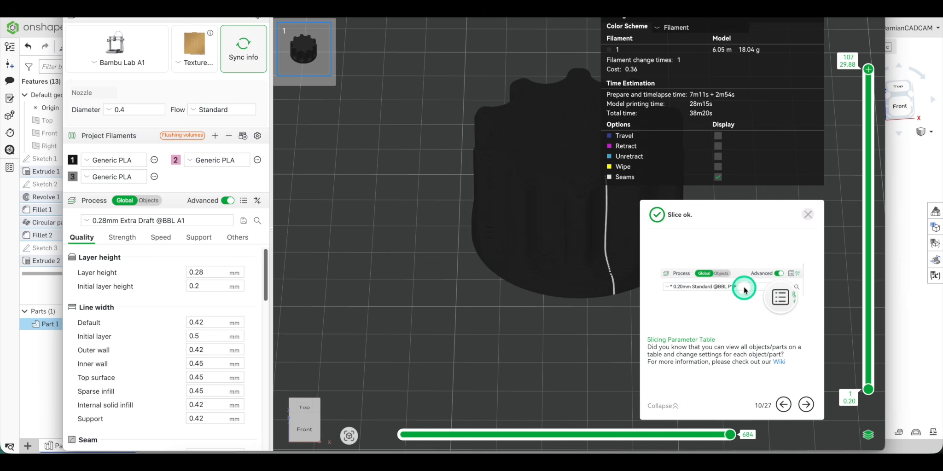
mouse_move(852, 83)
mouse_down()
mouse_move(857, 251)
mouse_move(862, 70)
mouse_up()
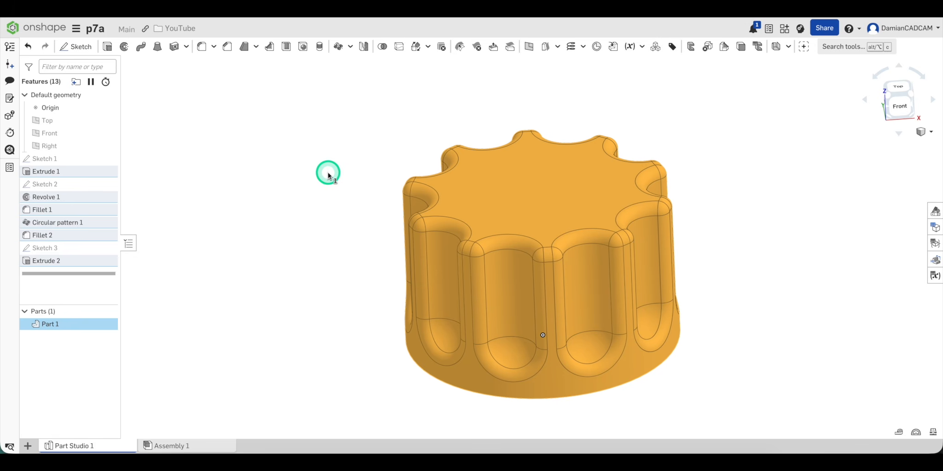
click(328, 172)
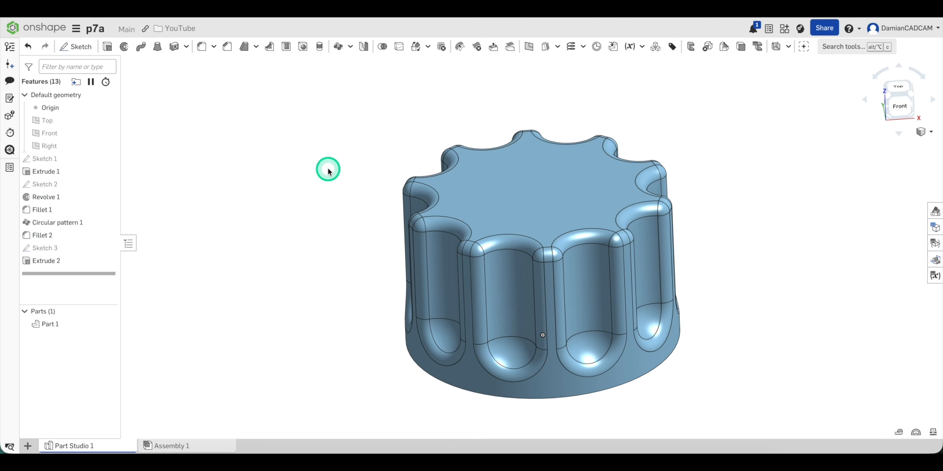